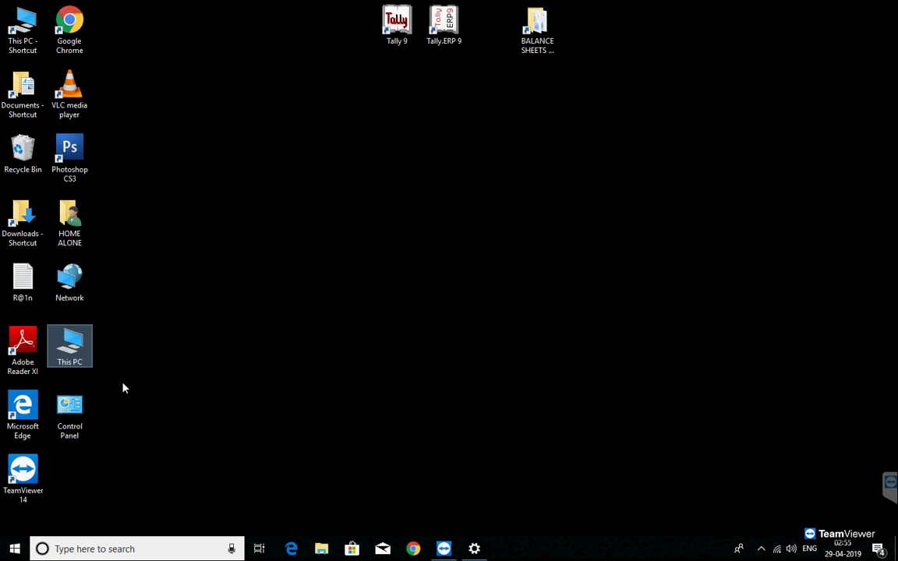
Refresh the desktop, then start a new user under Local Users and Groups > Users.
right_click(263, 226)
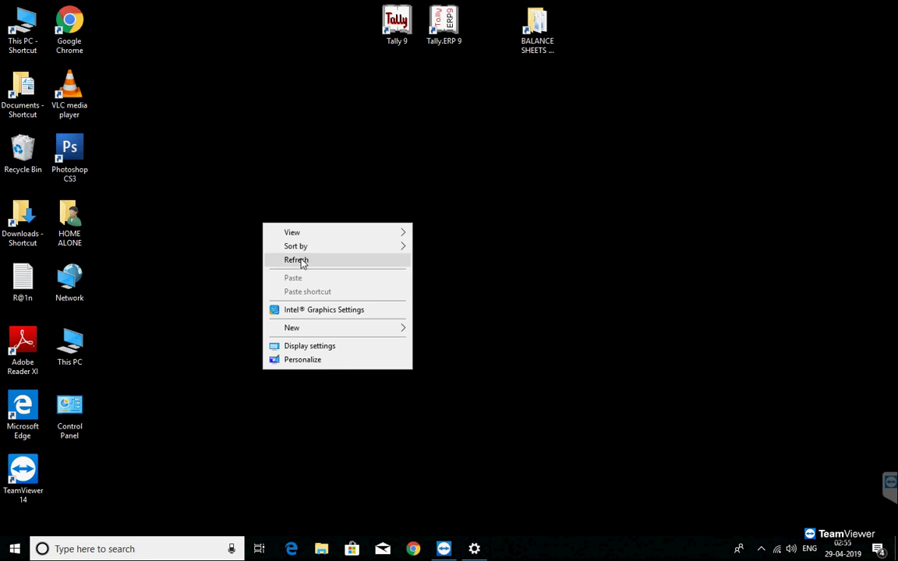
click(302, 259)
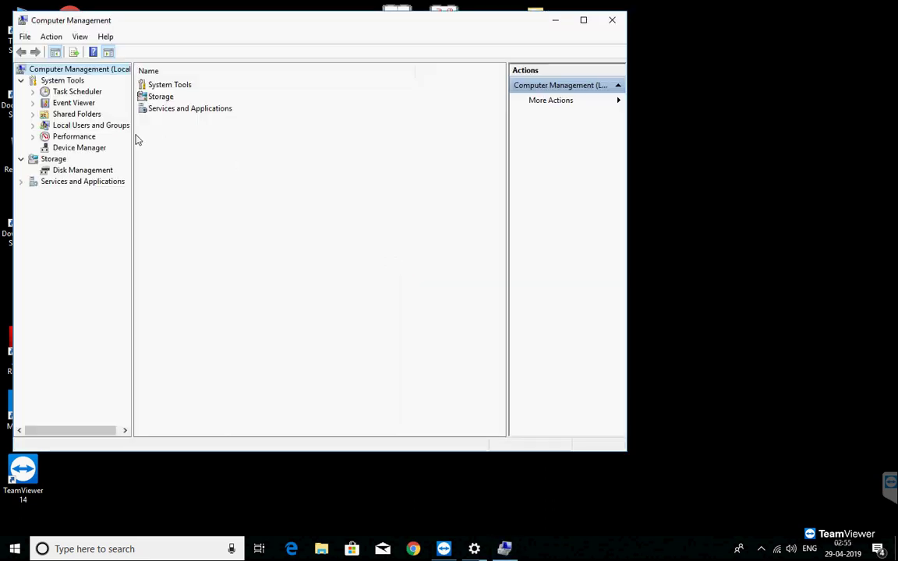
double_click(92, 125)
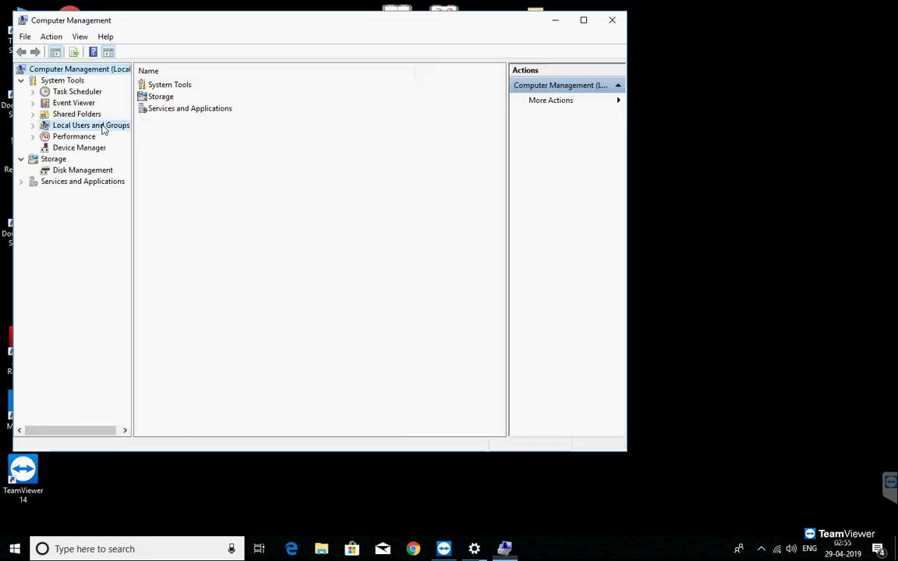
click(75, 137)
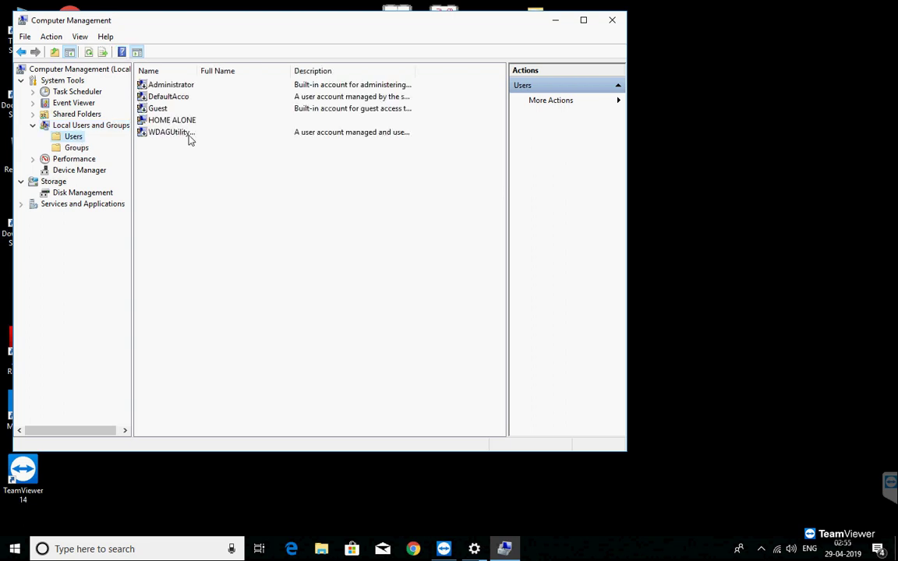
right_click(191, 179)
click(214, 181)
Create local user pc1 with a password that never expires, then close Computer Management.
text(p)
key(Tab)
key(Tab)
key(Tab)
key(Tab)
text(1)
click(213, 252)
click(235, 279)
click(346, 335)
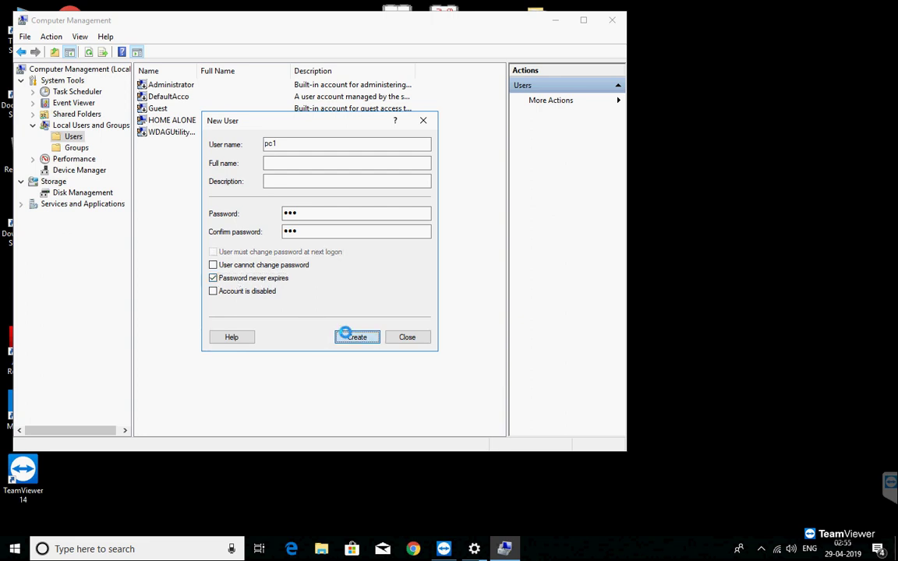
click(408, 337)
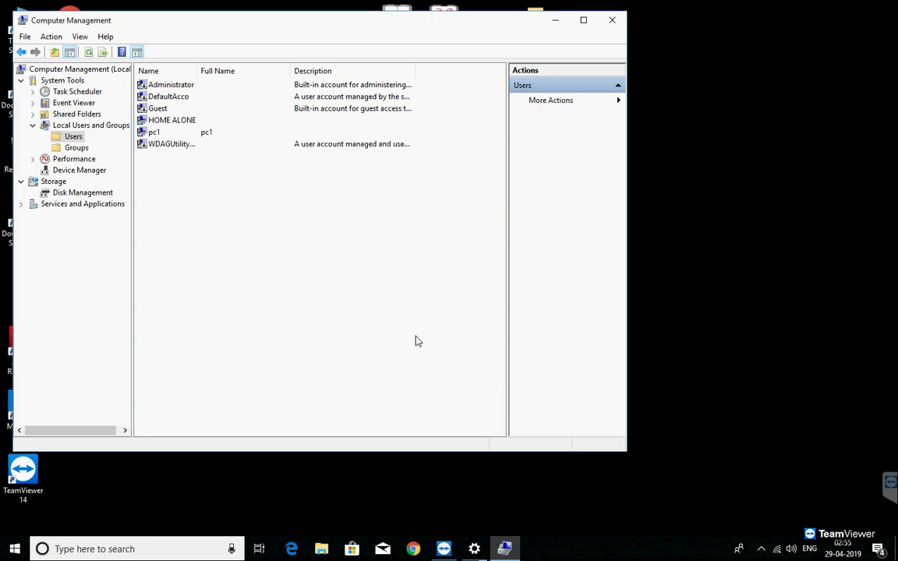
click(612, 26)
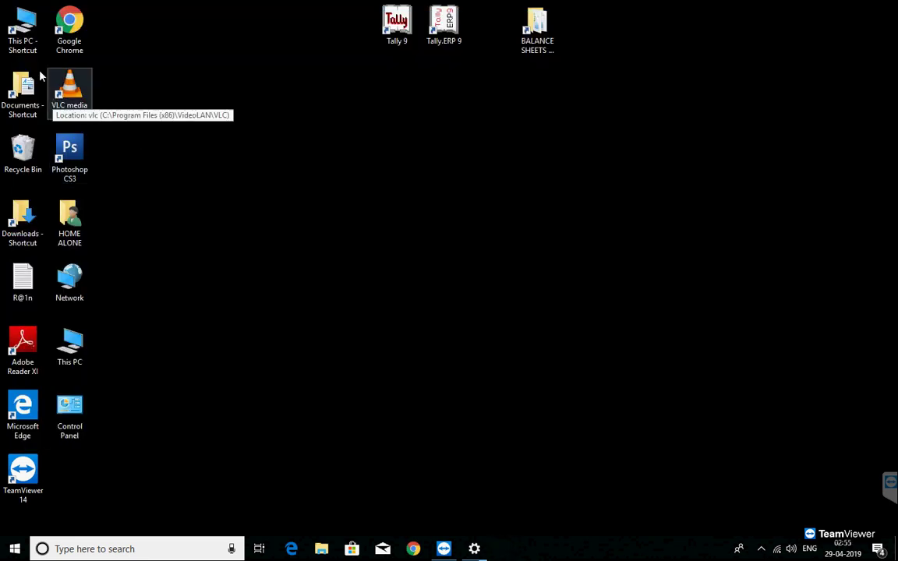
Allow remote connections to this computer in This PC's Remote settings, dismissing the sleep warning.
right_click(83, 348)
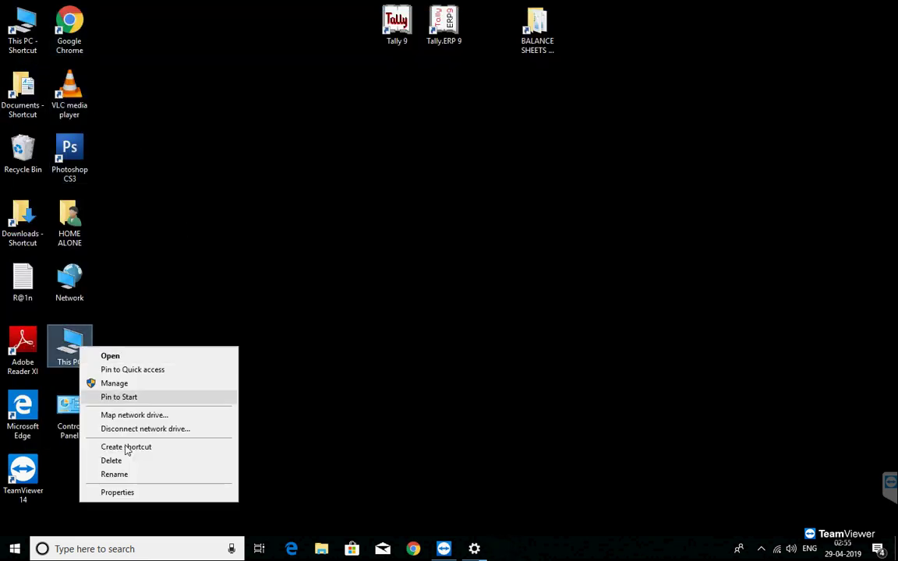
click(125, 492)
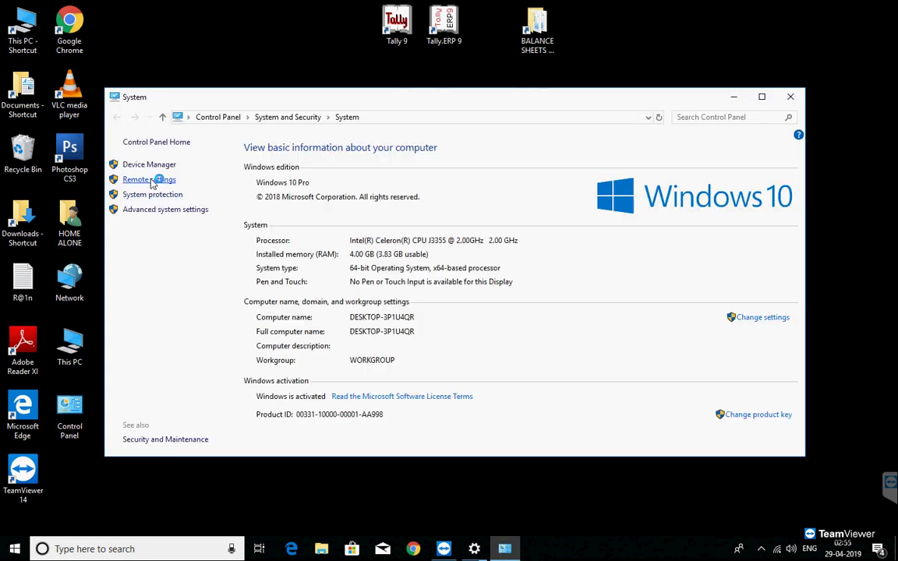
click(153, 180)
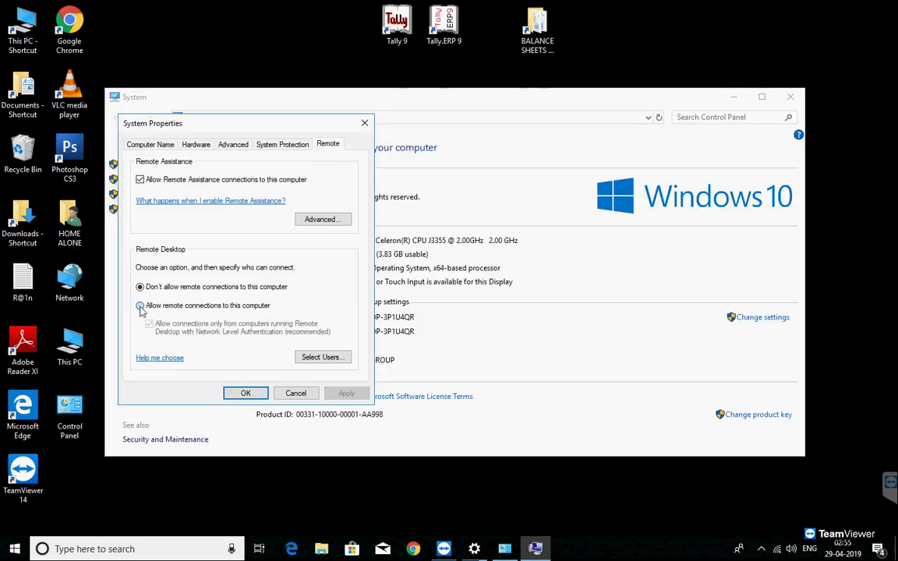
click(140, 307)
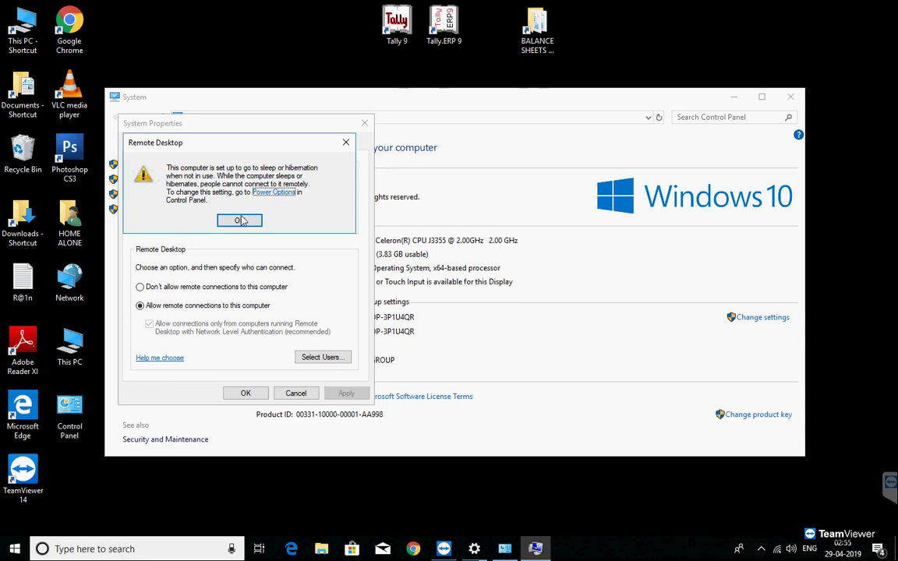
click(236, 220)
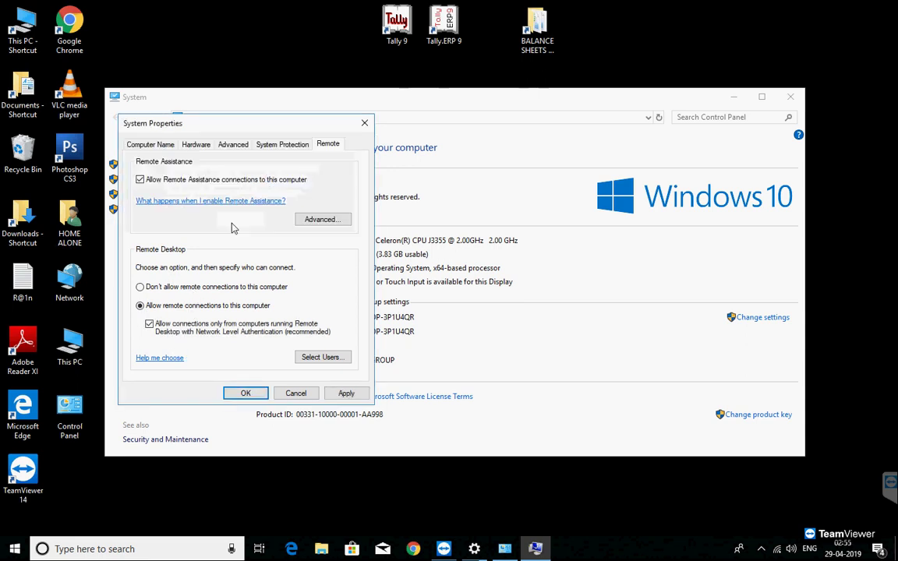
Add pc1 as a Remote Desktop user and apply the remote settings.
click(320, 357)
click(153, 290)
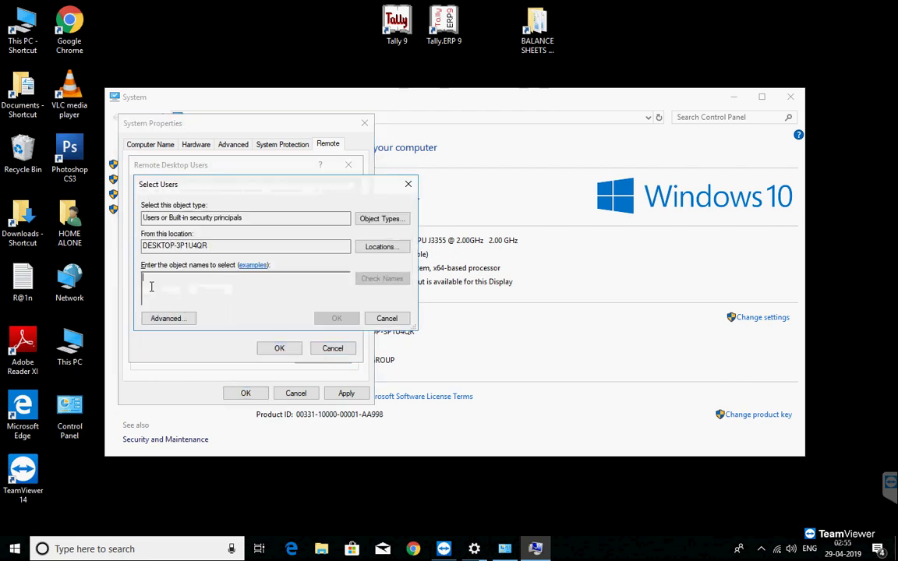
text(pc1)
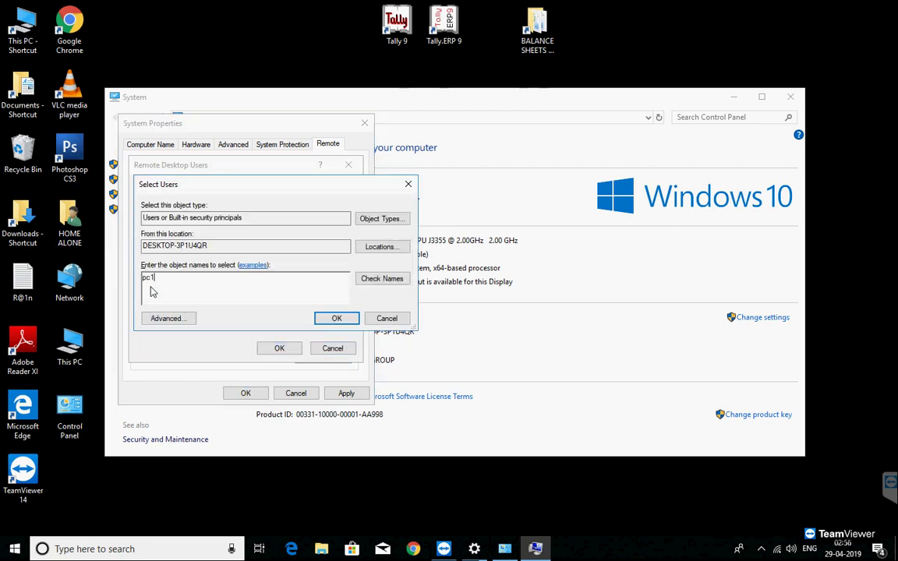
click(322, 317)
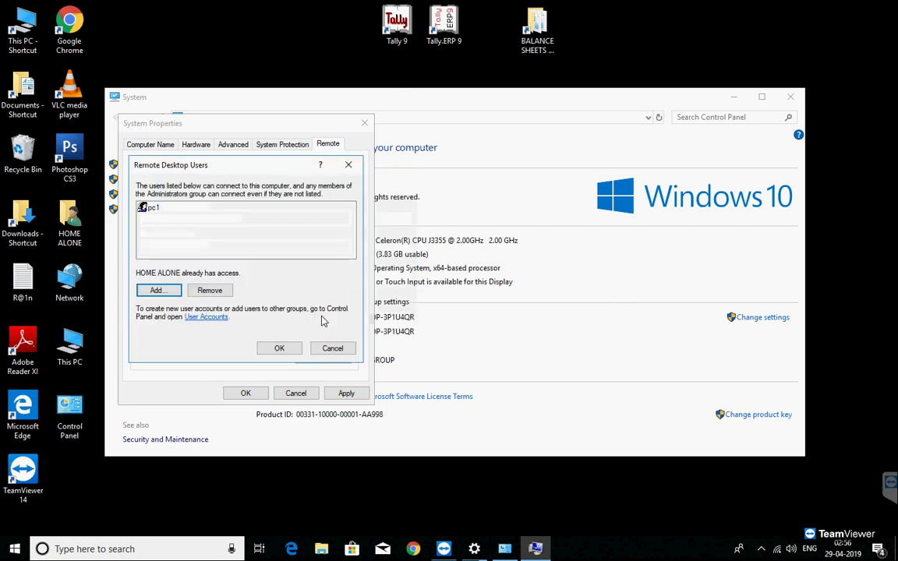
click(282, 350)
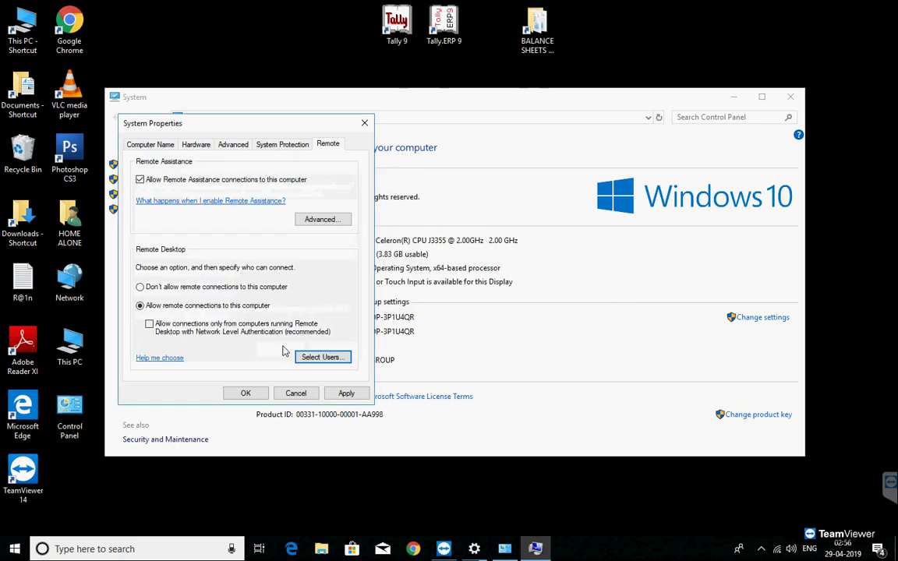
click(246, 393)
Turn off Windows Defender Firewall for private and public networks, then go back to Control Panel home.
click(288, 117)
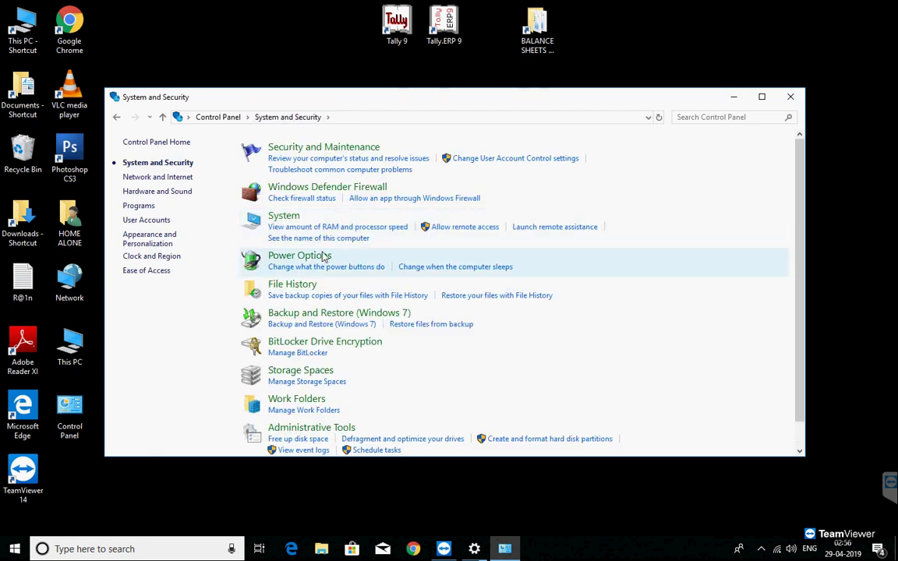
click(312, 188)
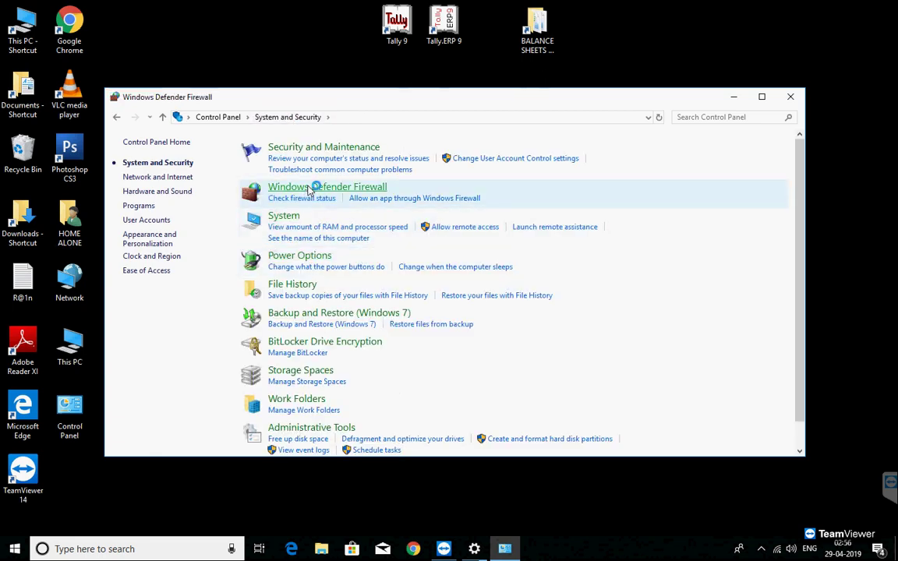
click(193, 213)
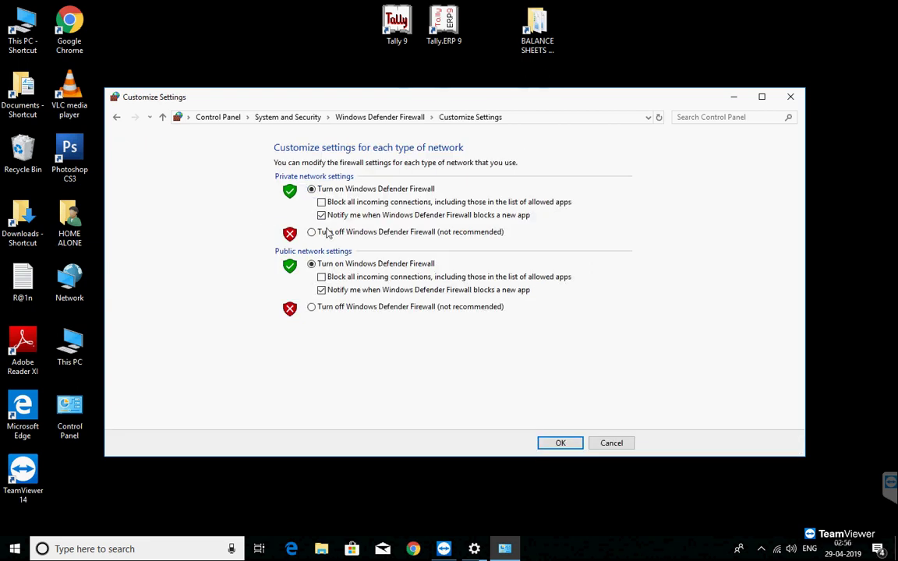
click(314, 233)
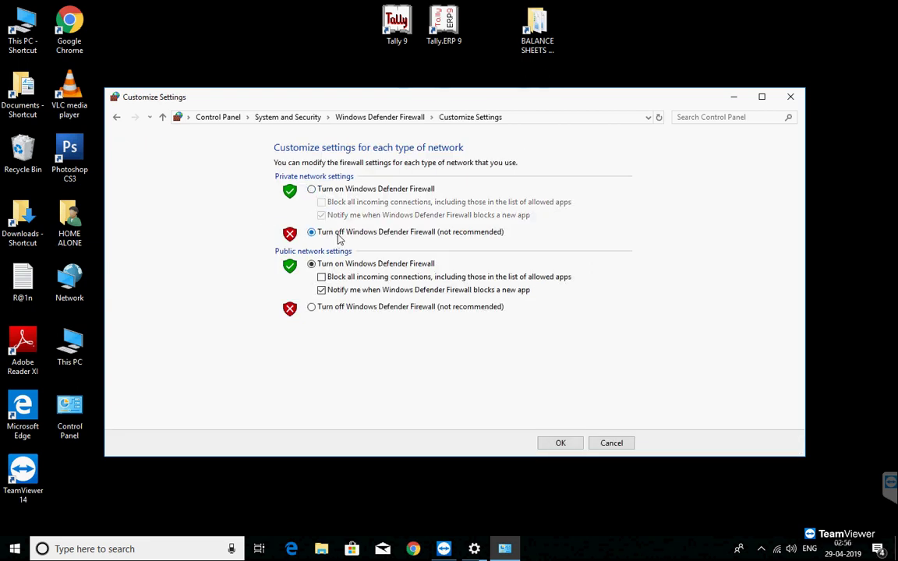
click(354, 306)
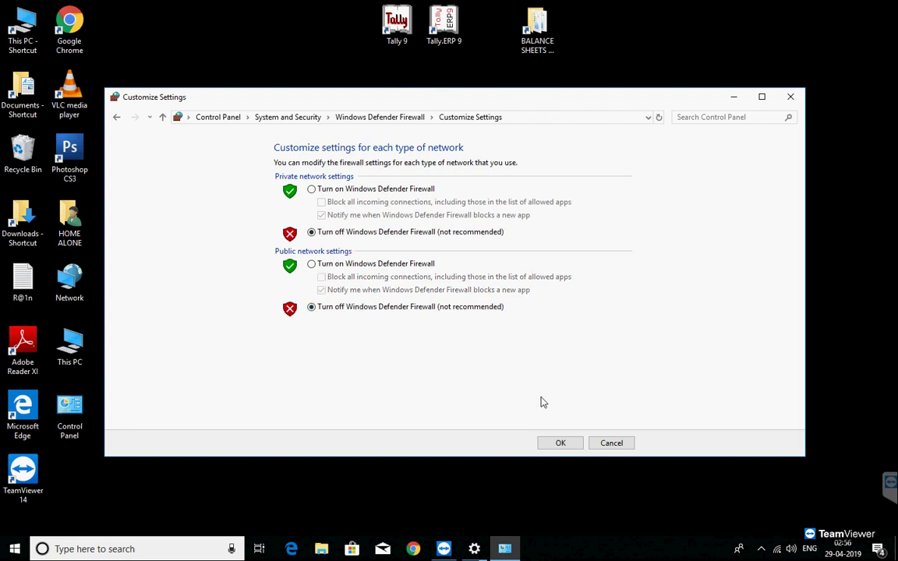
click(553, 438)
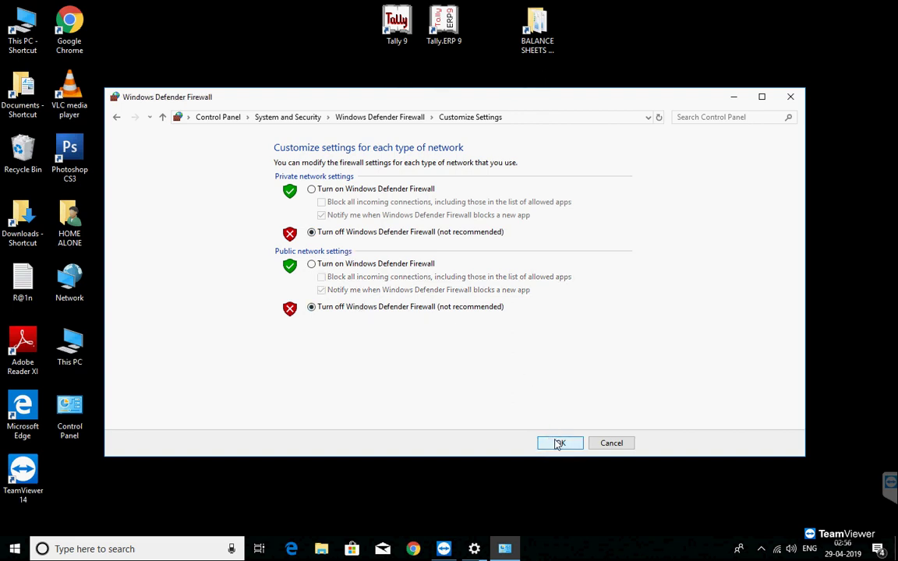
click(288, 118)
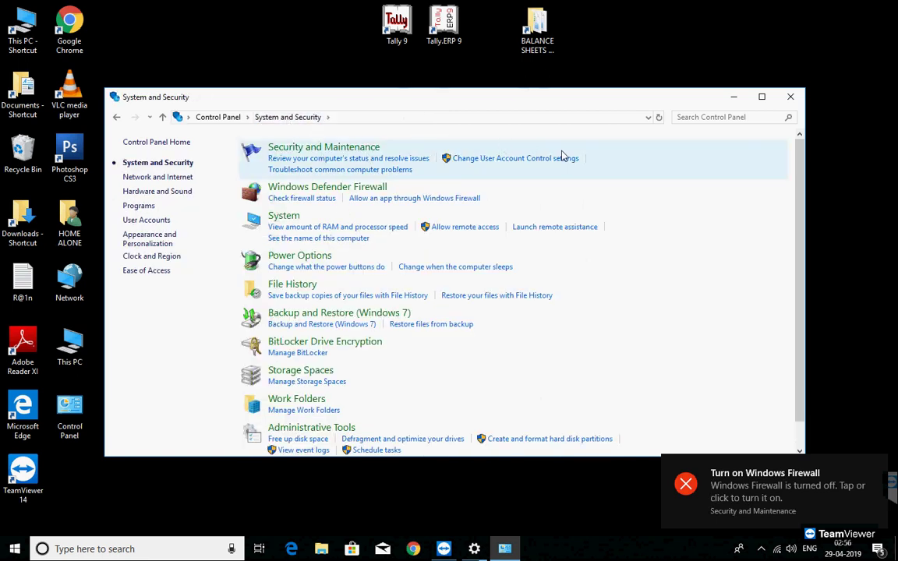
click(225, 118)
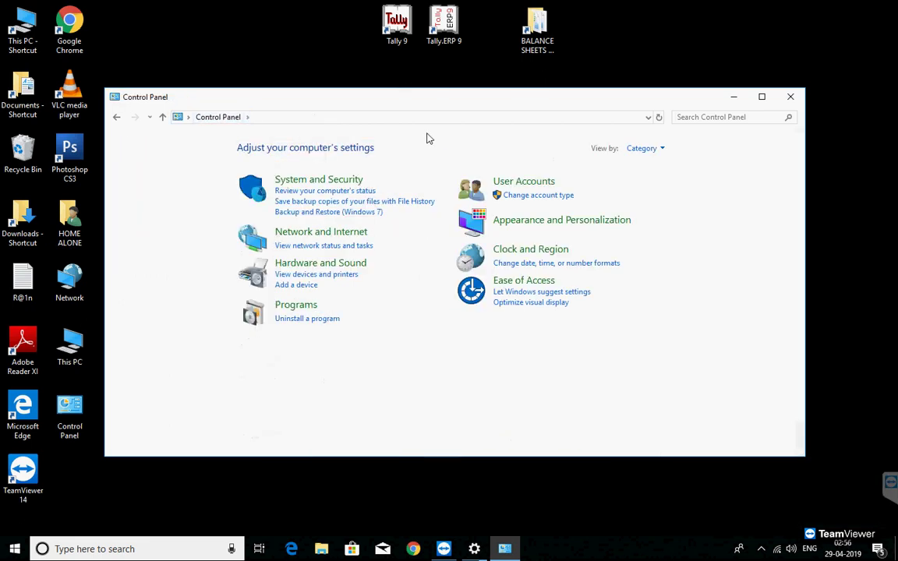
Show Control Panel as small icons and open the Balanced plan's settings in Power Options.
click(639, 148)
click(660, 197)
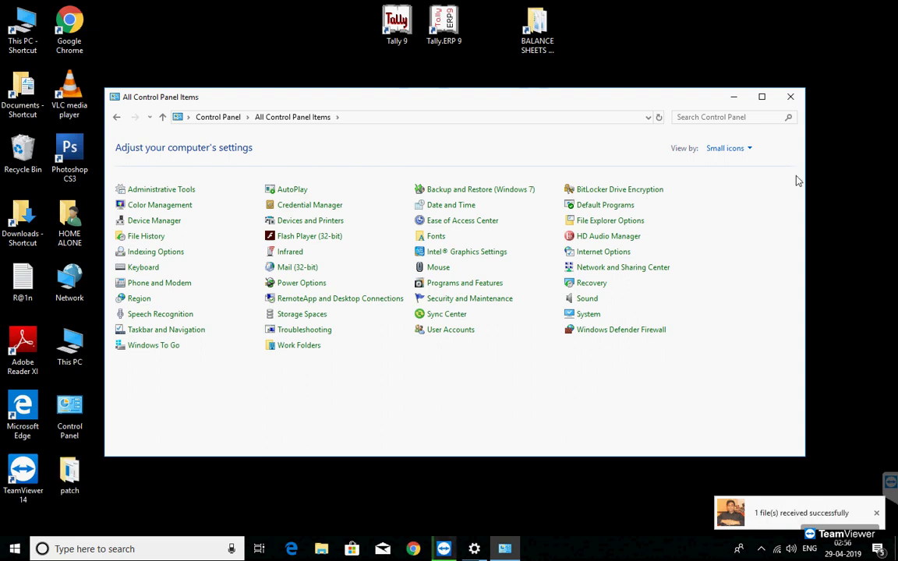
click(300, 283)
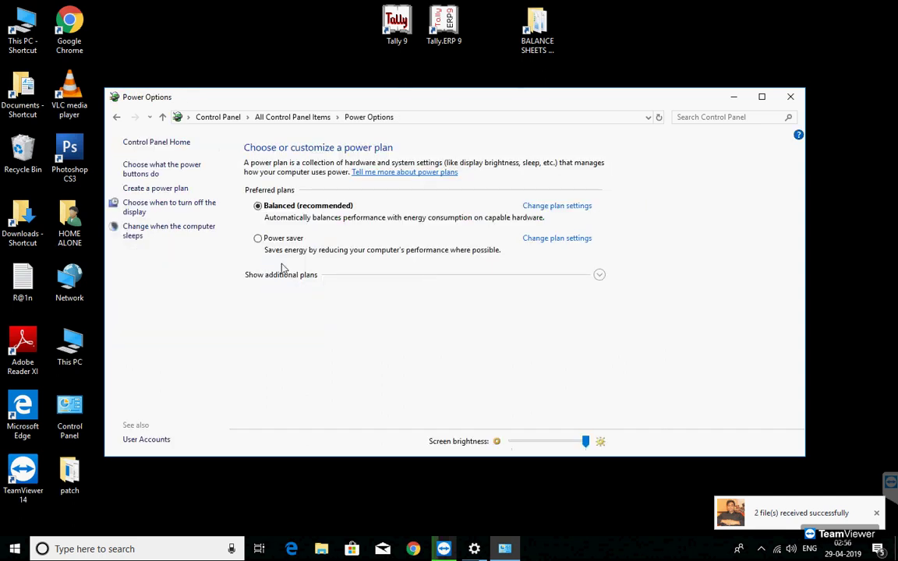
click(554, 206)
Set sleep and display-off to Never for the Balanced plan, save, and close Power Options.
click(421, 220)
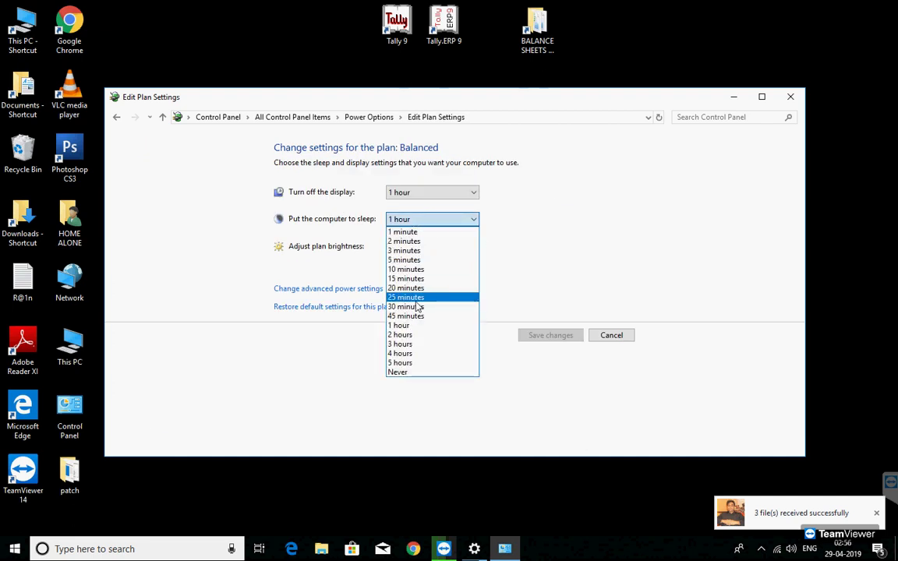
click(398, 373)
click(420, 192)
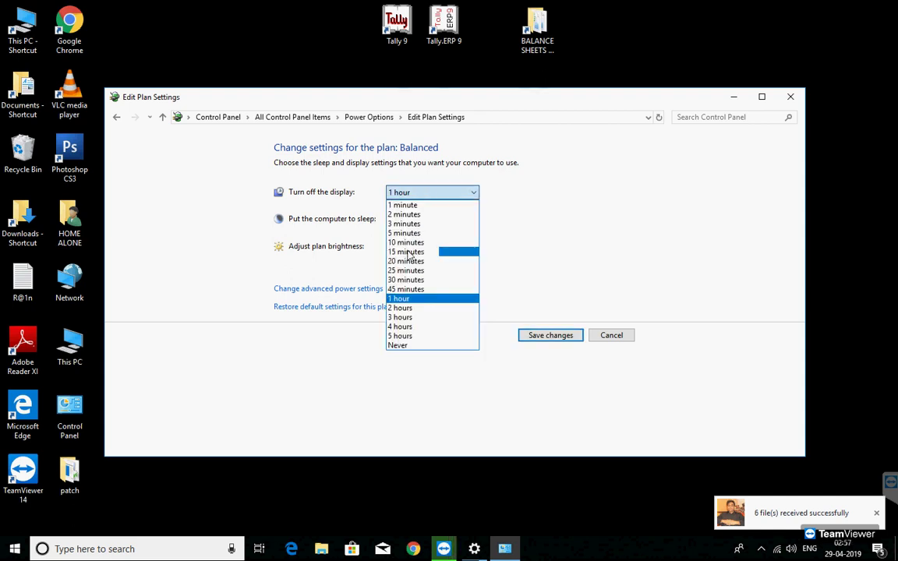
click(399, 345)
click(534, 336)
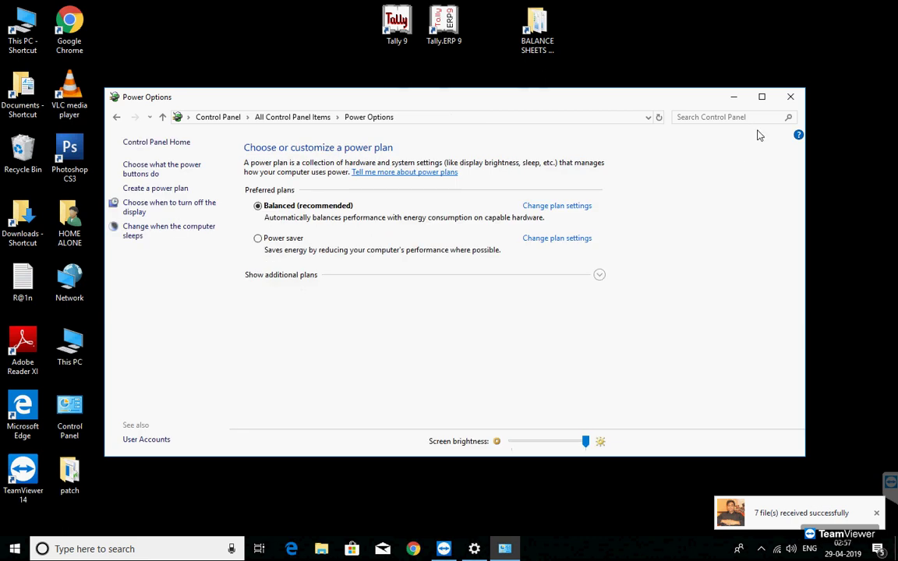
click(790, 97)
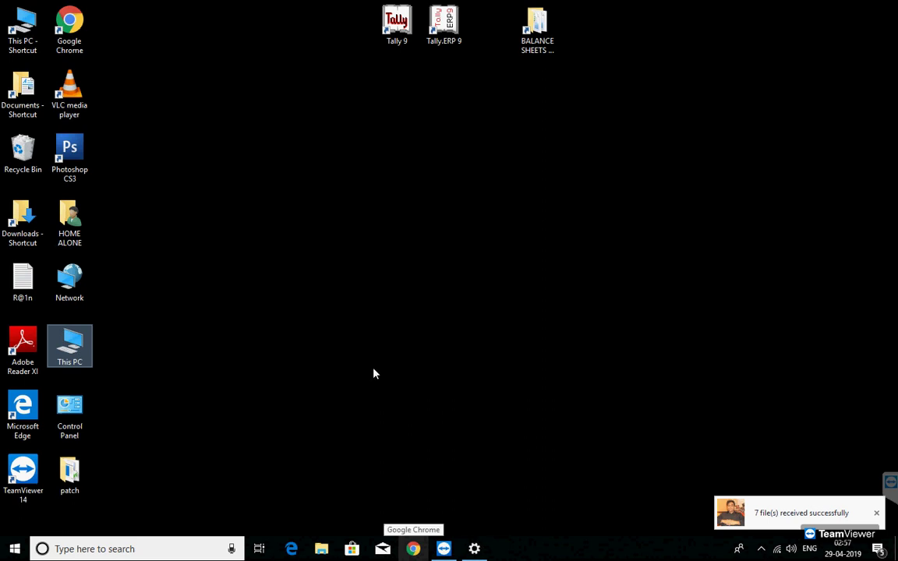
Launch services.msc and open the Windows Update service's properties.
click(358, 411)
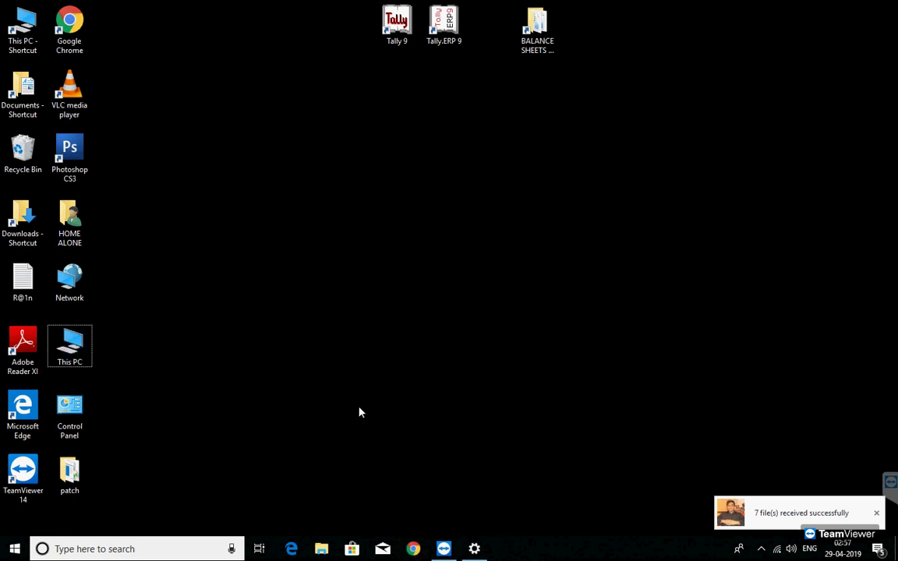
key(super+r)
text(s)
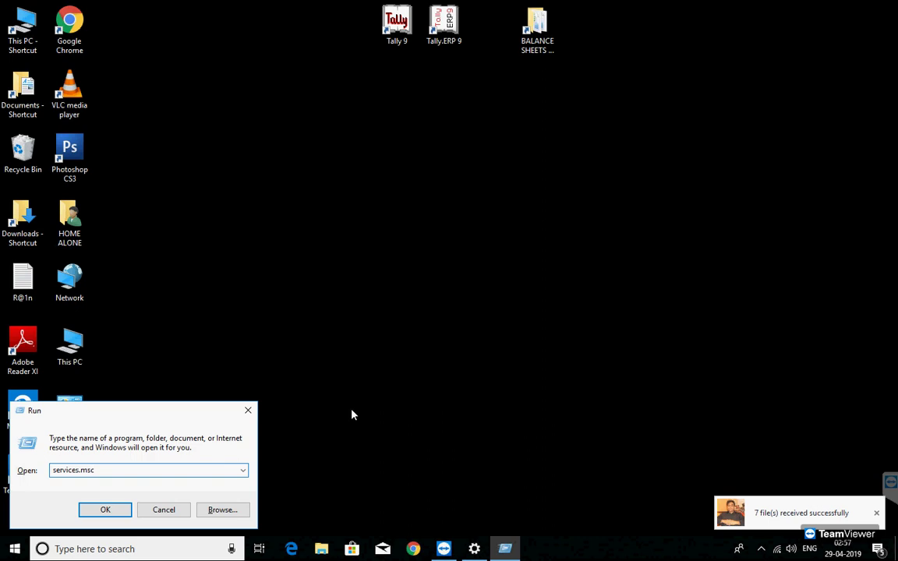
click(113, 512)
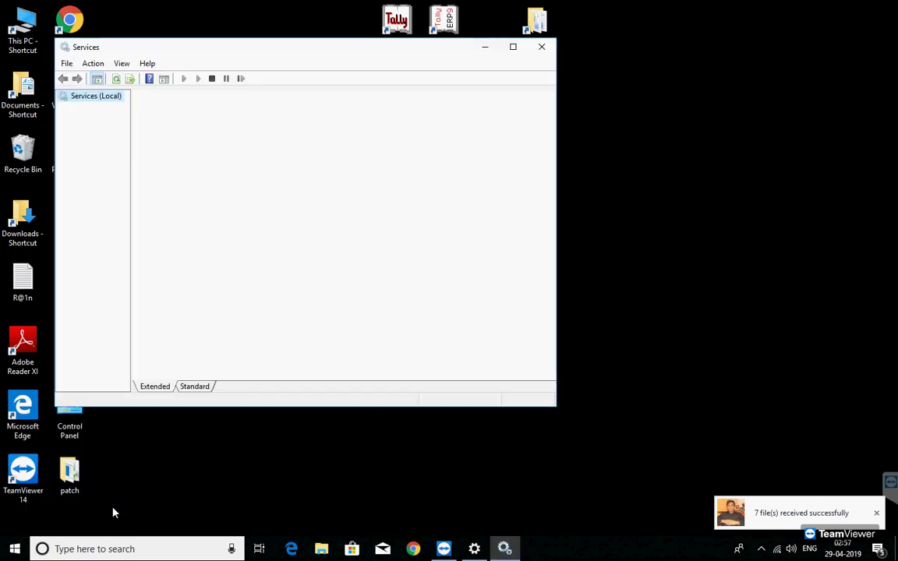
click(298, 244)
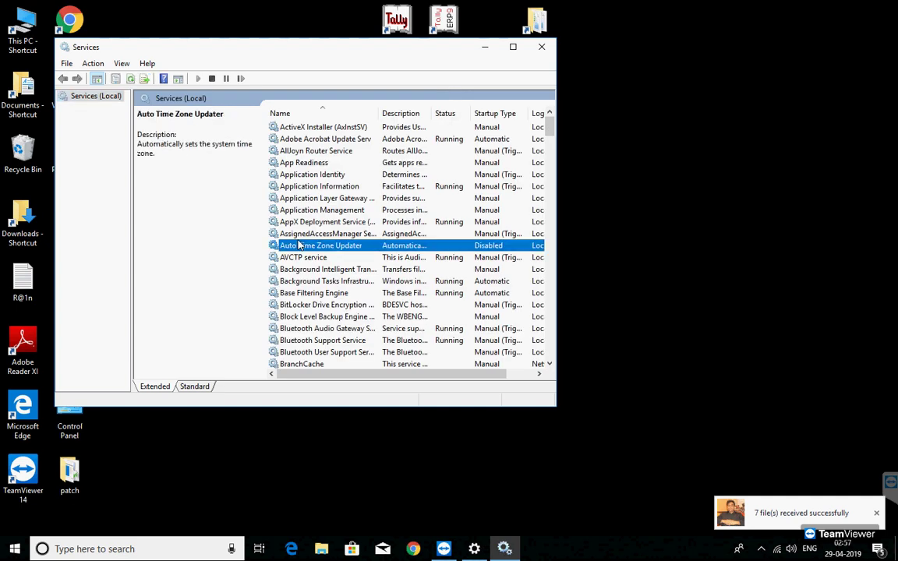
key(w)
scroll(305, 247, down, 9)
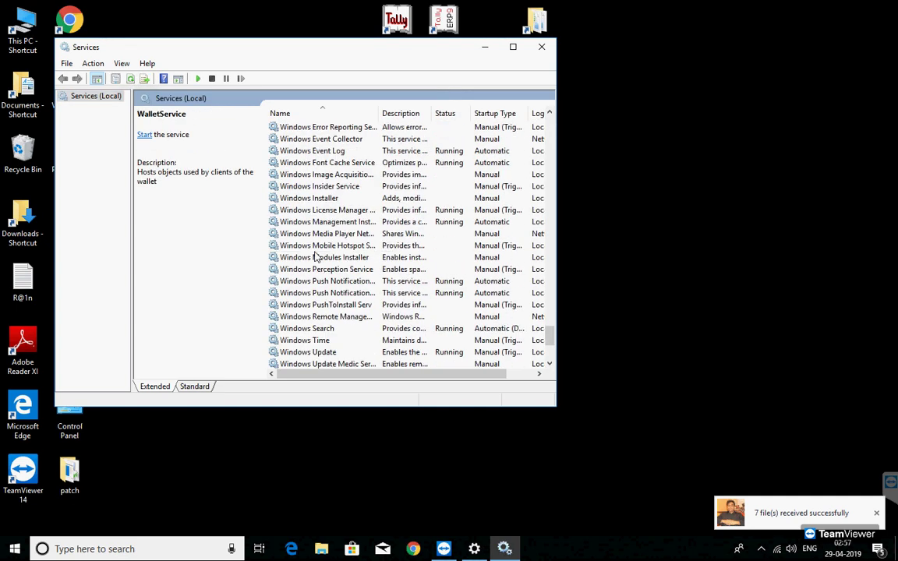
scroll(341, 335, down, 2)
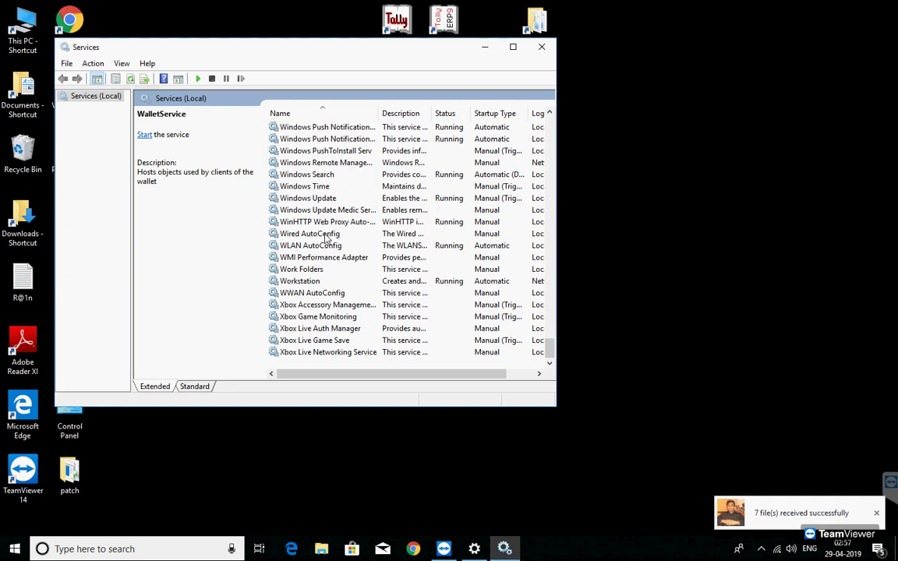
click(325, 201)
double_click(320, 200)
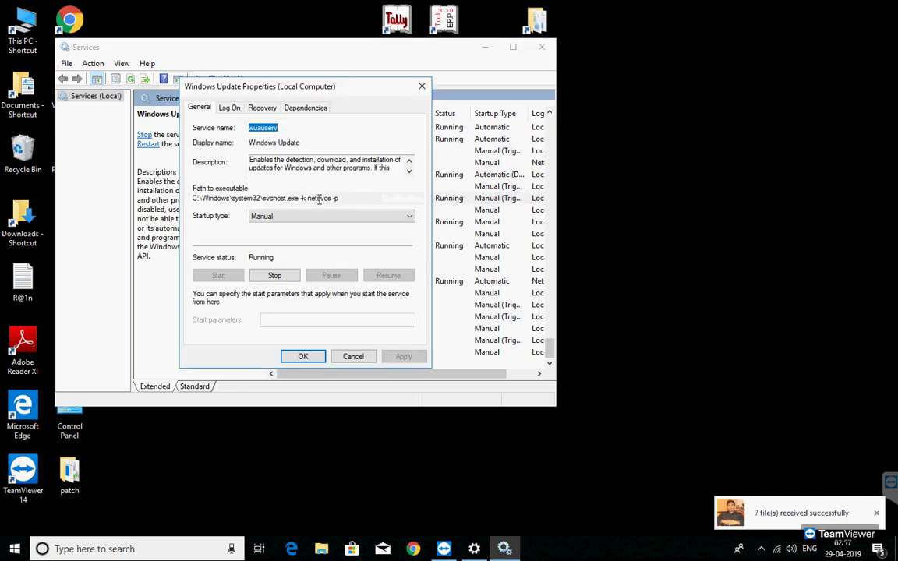
Stop Windows Update and set its startup type to Disabled.
click(273, 275)
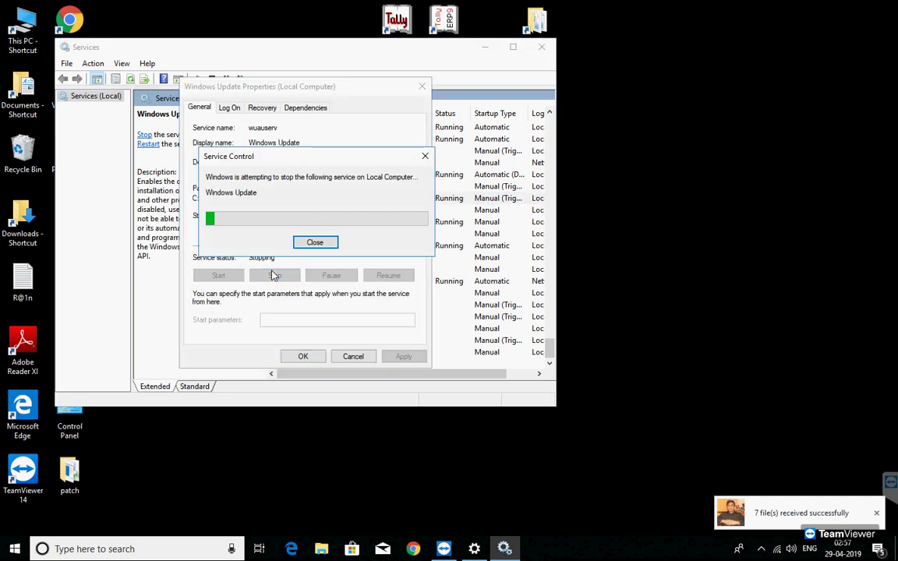
click(282, 217)
click(265, 252)
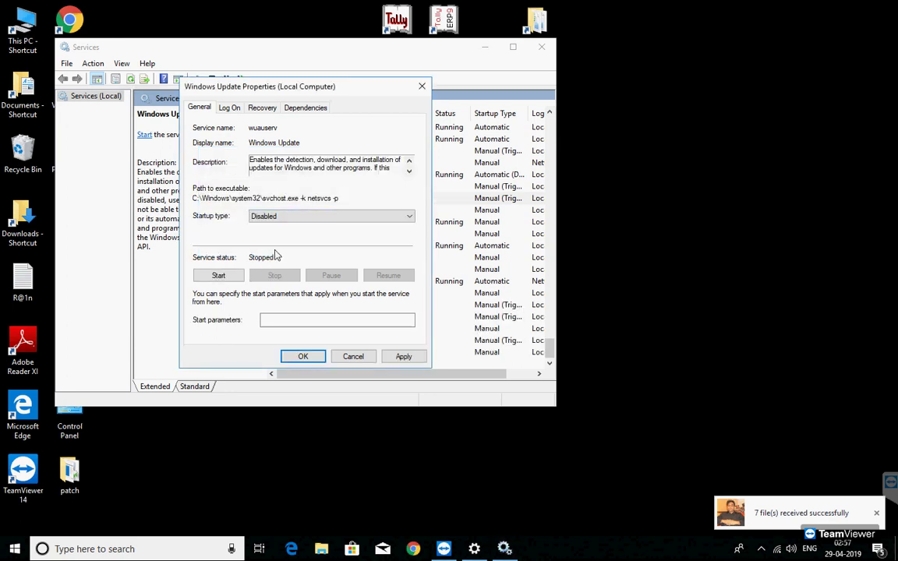
click(303, 355)
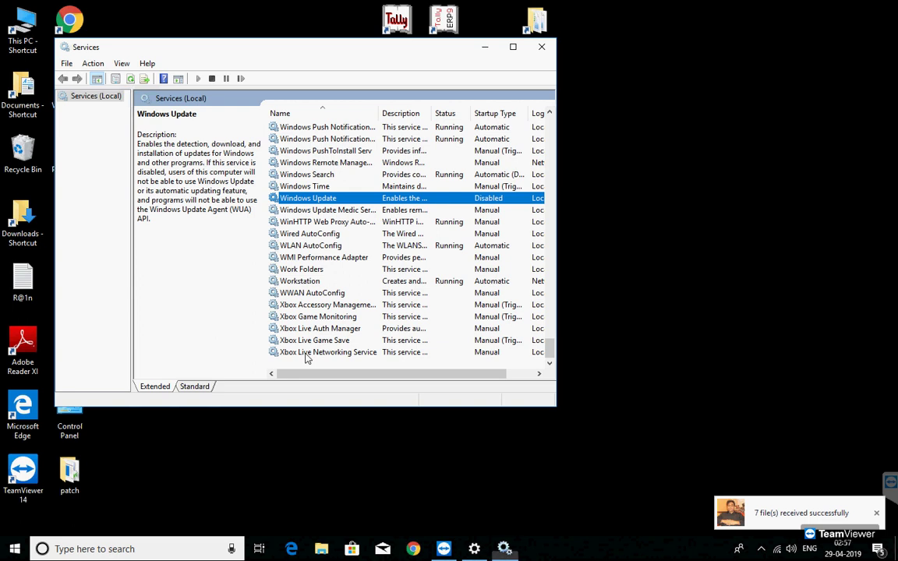
Close Services and browse from This PC to C:\Windows\System32.
click(543, 50)
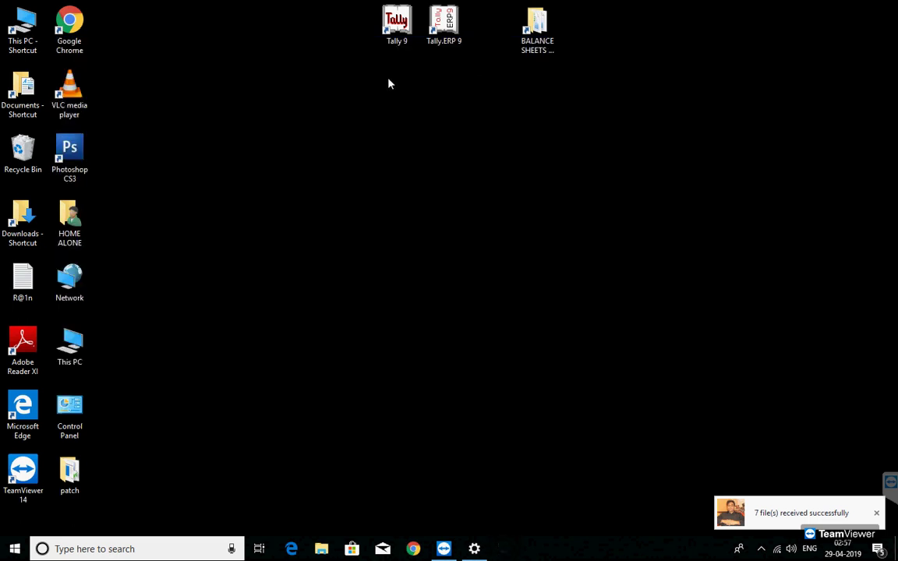
double_click(68, 350)
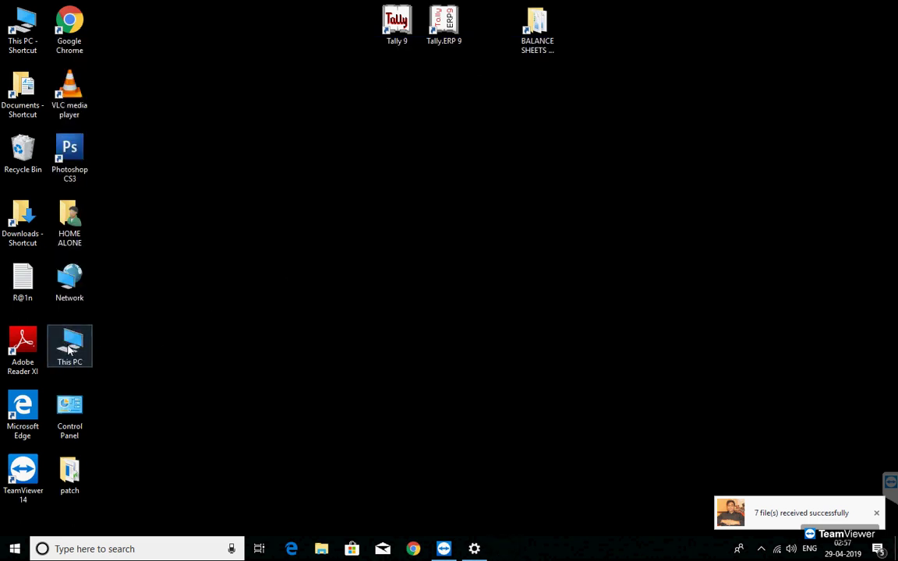
double_click(173, 186)
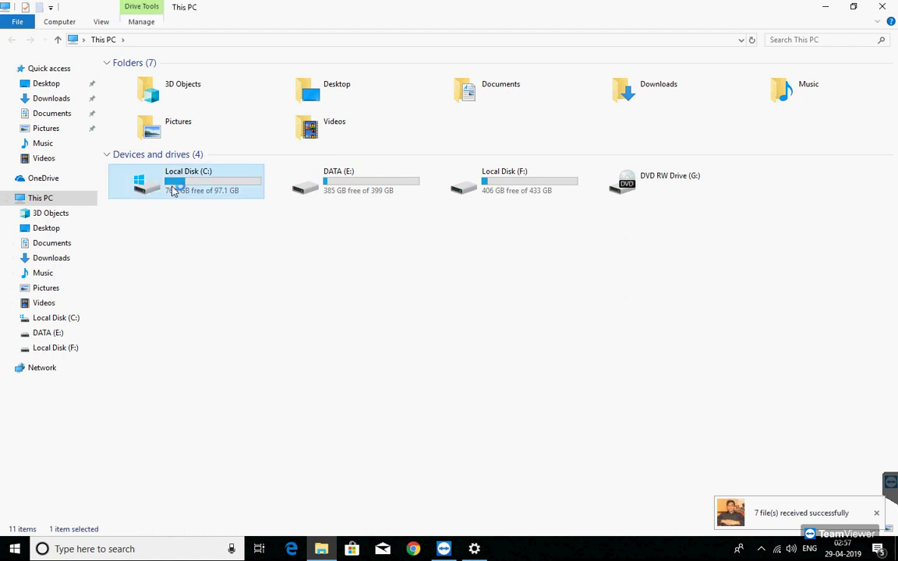
double_click(151, 159)
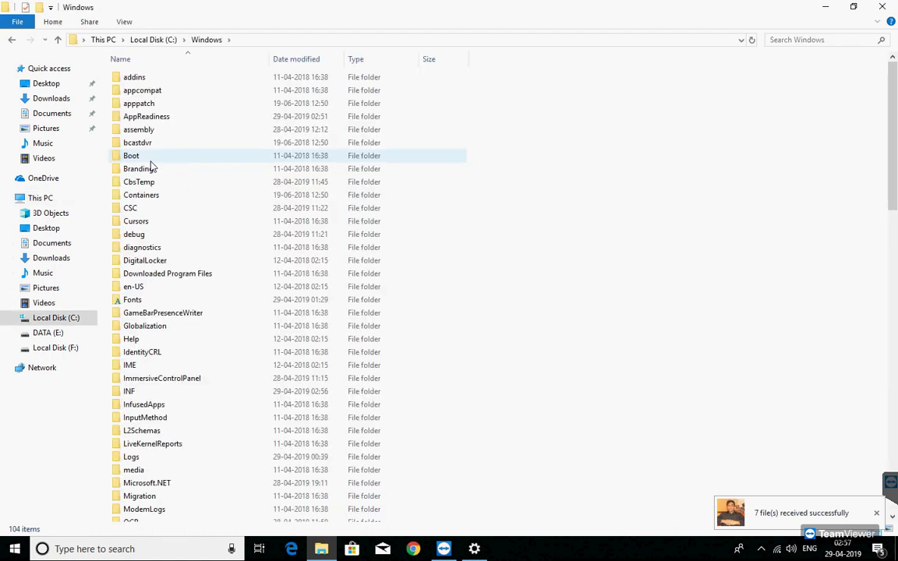
scroll(173, 243, down, 4)
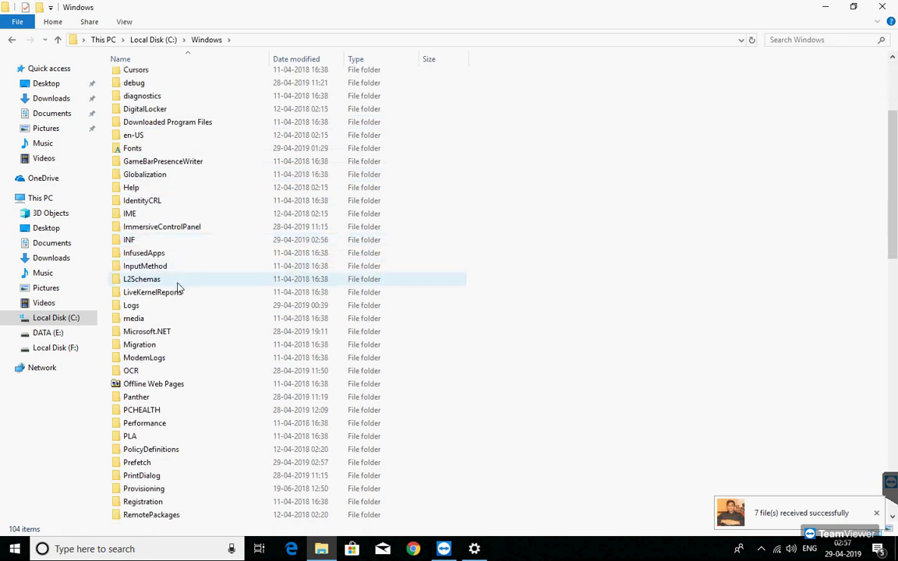
scroll(179, 414, down, 6)
scroll(173, 431, down, 5)
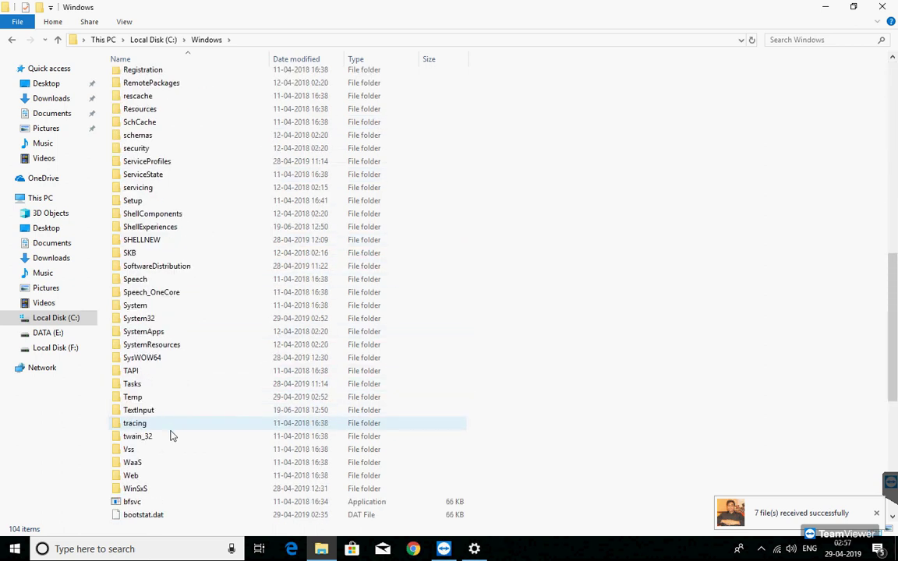
click(142, 319)
double_click(142, 319)
Jump to 'wu' in the file list and select wuaueng.dll.
click(231, 304)
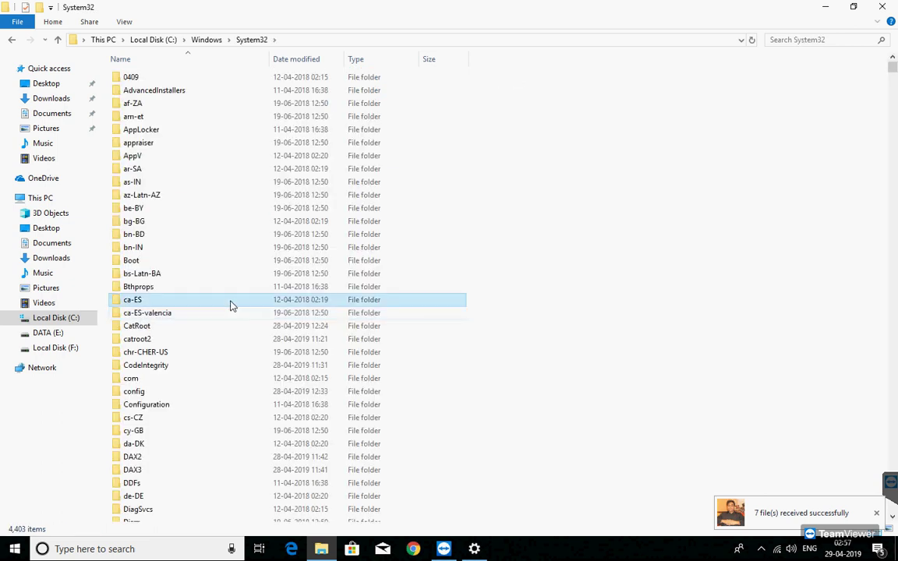
text(wu)
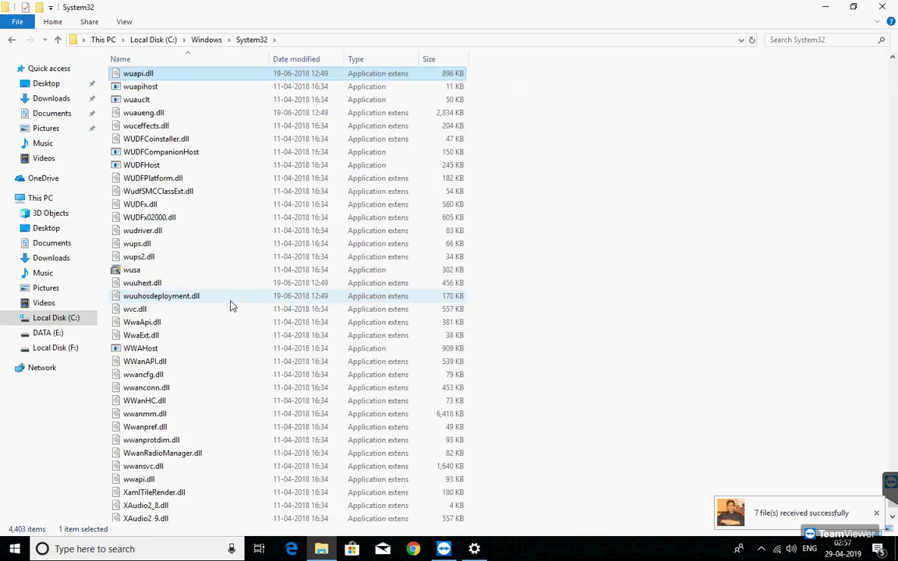
click(144, 114)
Open wuaueng.dll's Properties, go to the Security tab, and open its Advanced security settings.
right_click(144, 116)
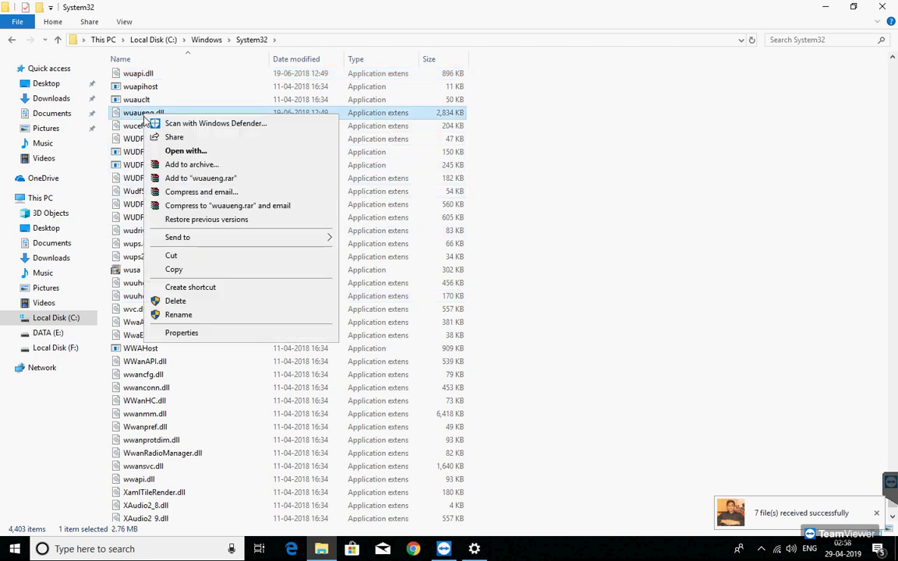
click(180, 333)
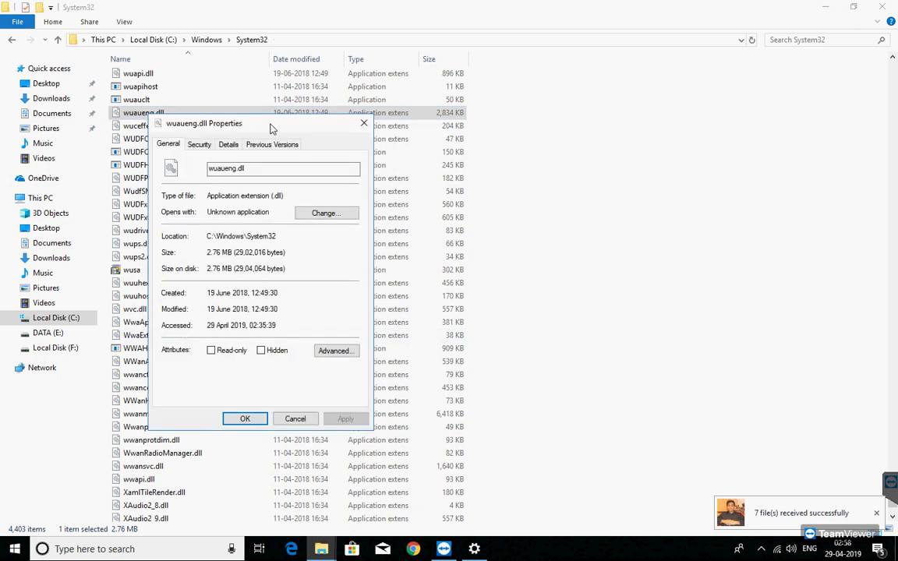
drag(249, 124, 294, 125)
click(245, 146)
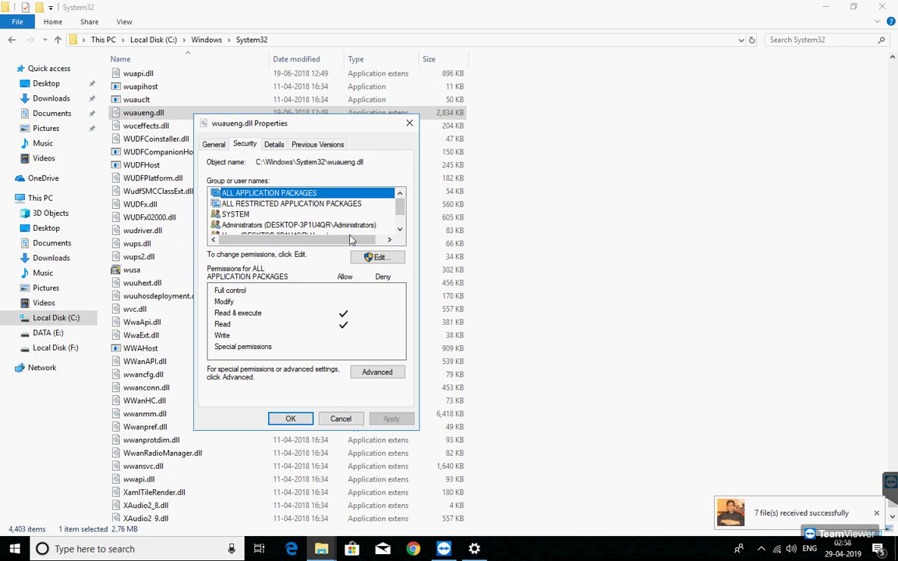
click(385, 373)
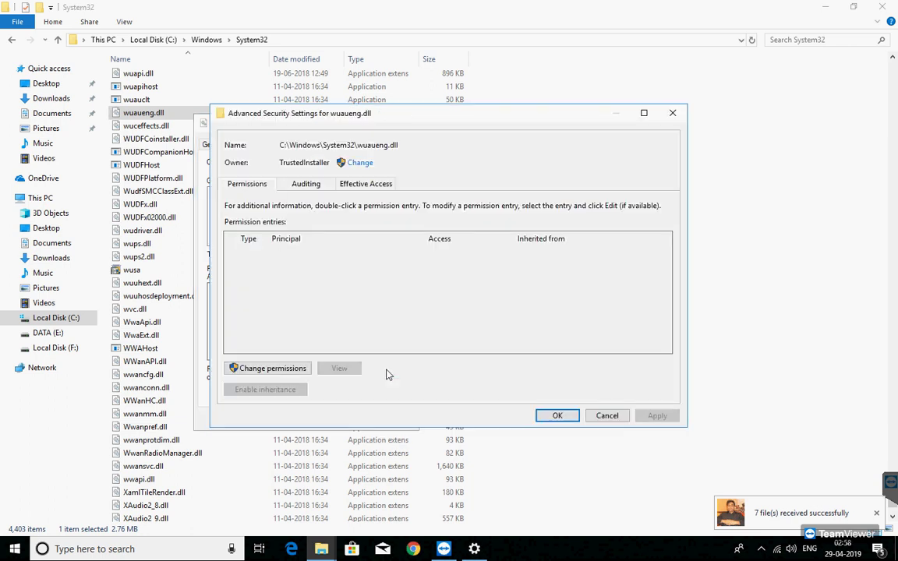
Change wuaueng.dll's owner from TrustedInstaller to the Administrators group, found via Find Now.
click(360, 164)
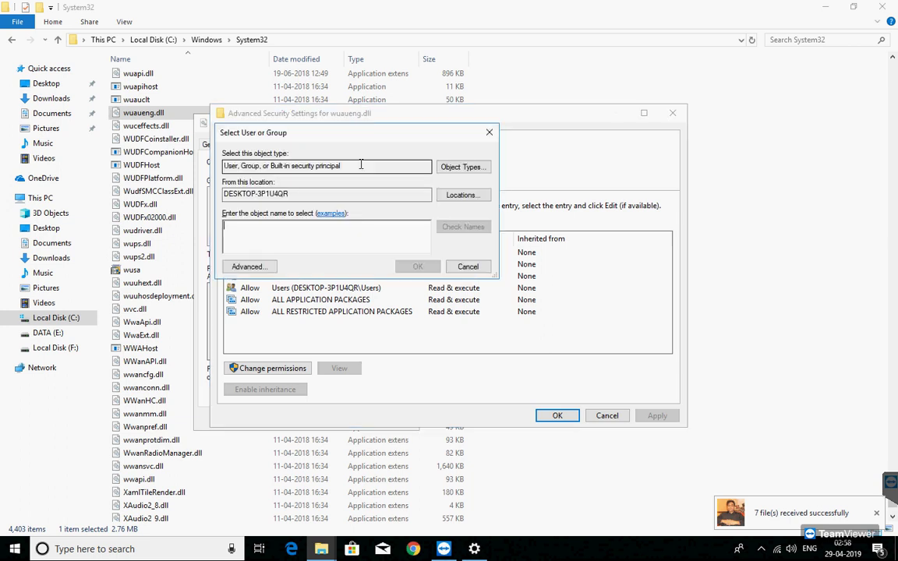
click(262, 266)
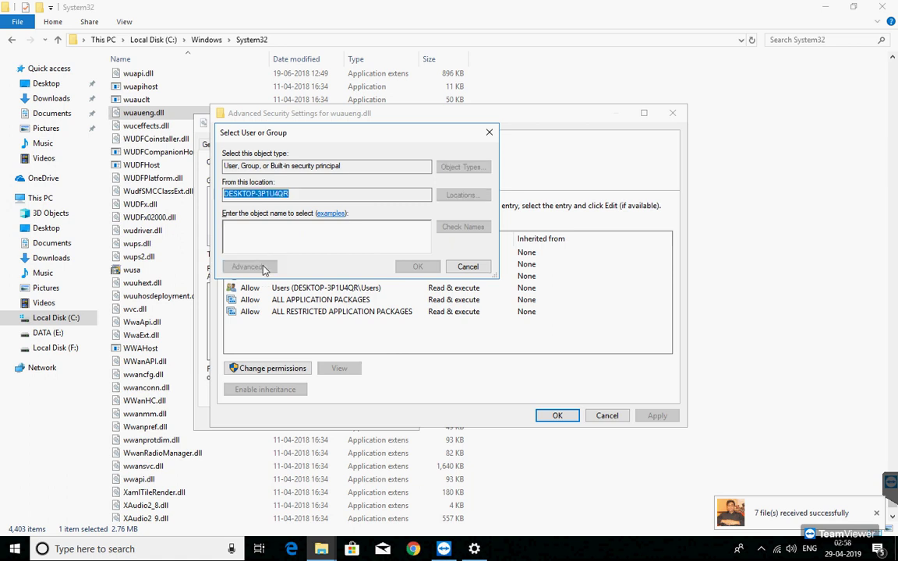
click(496, 273)
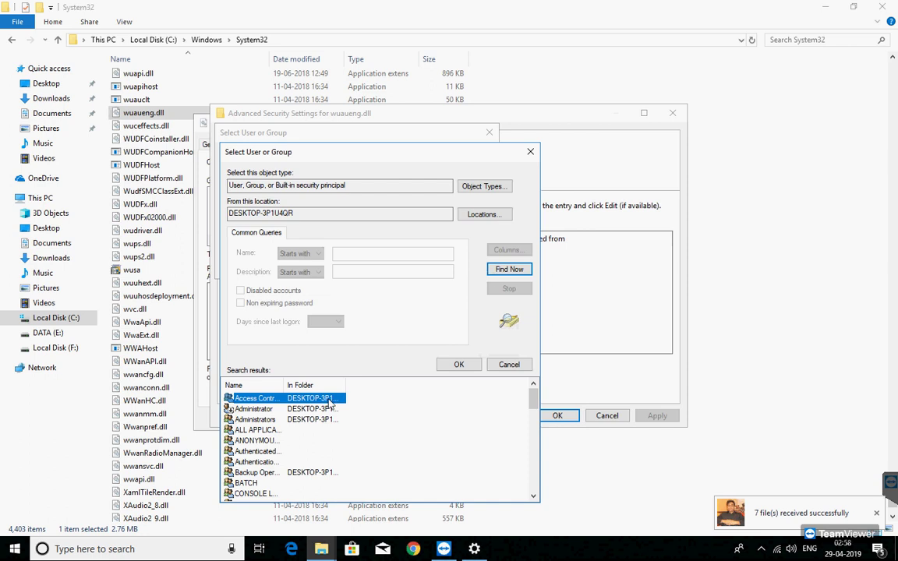
click(323, 419)
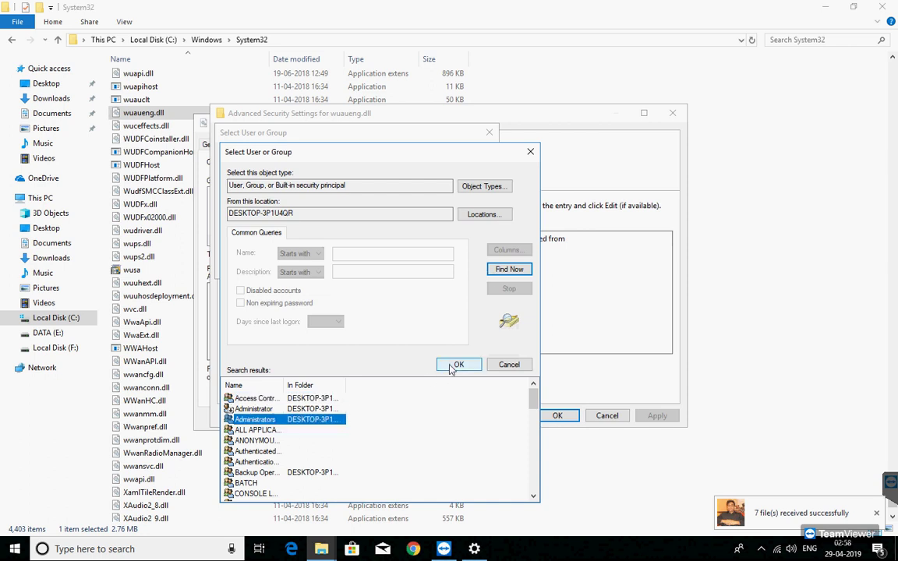
click(452, 364)
click(413, 266)
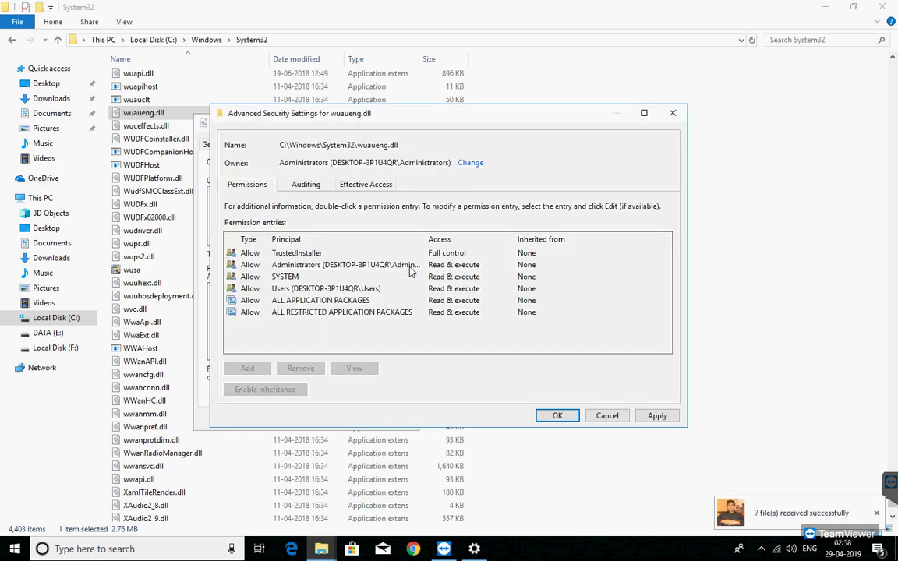
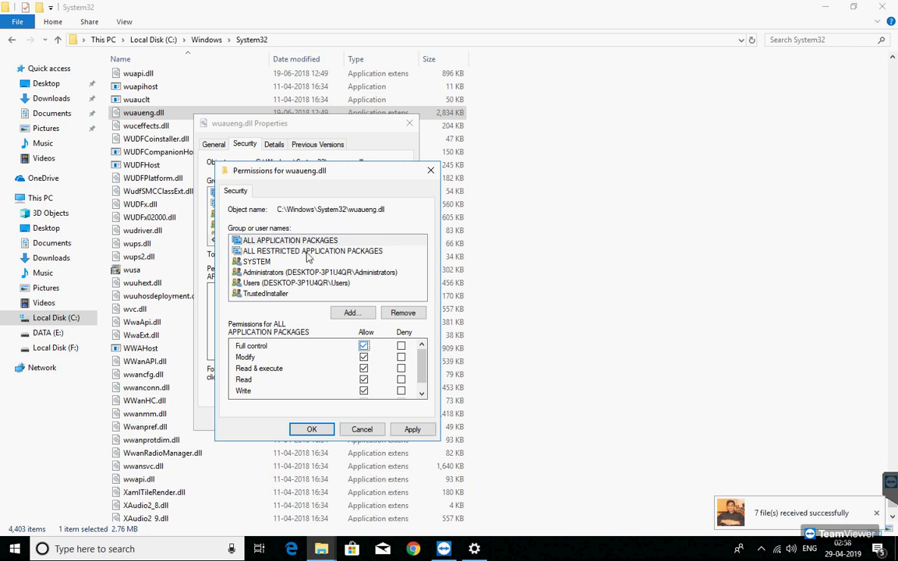
Allow Full control on wuaueng.dll for the SYSTEM, Administrators and Users groups.
click(308, 252)
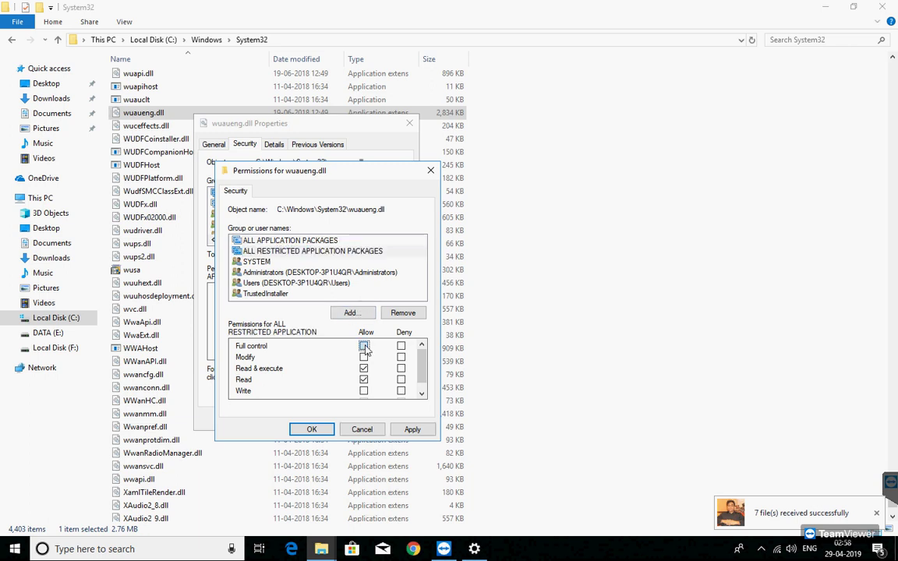
click(312, 262)
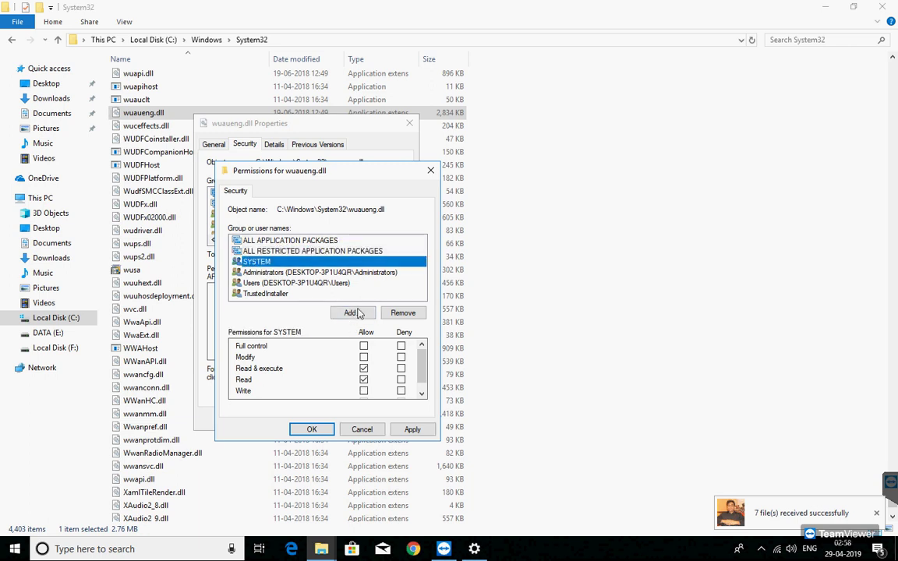
click(364, 347)
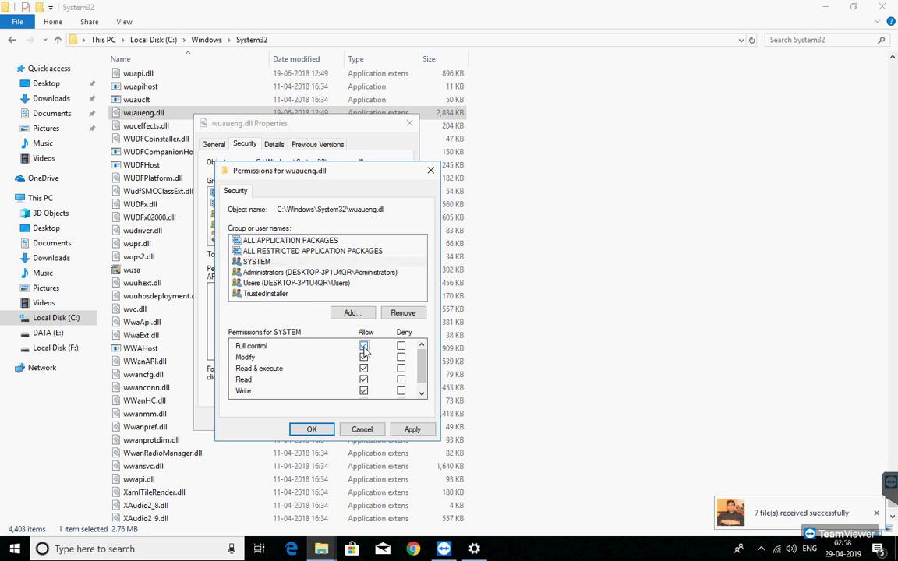
click(341, 273)
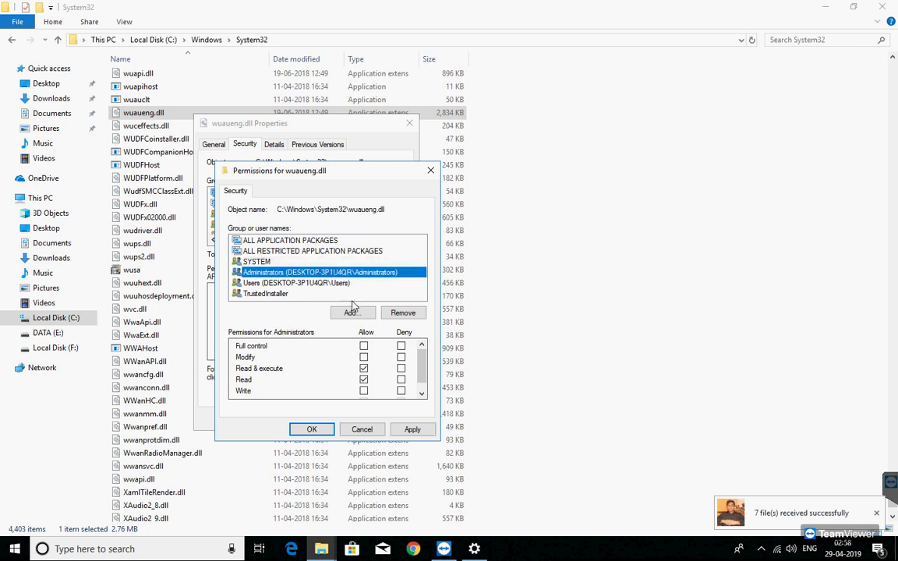
click(364, 346)
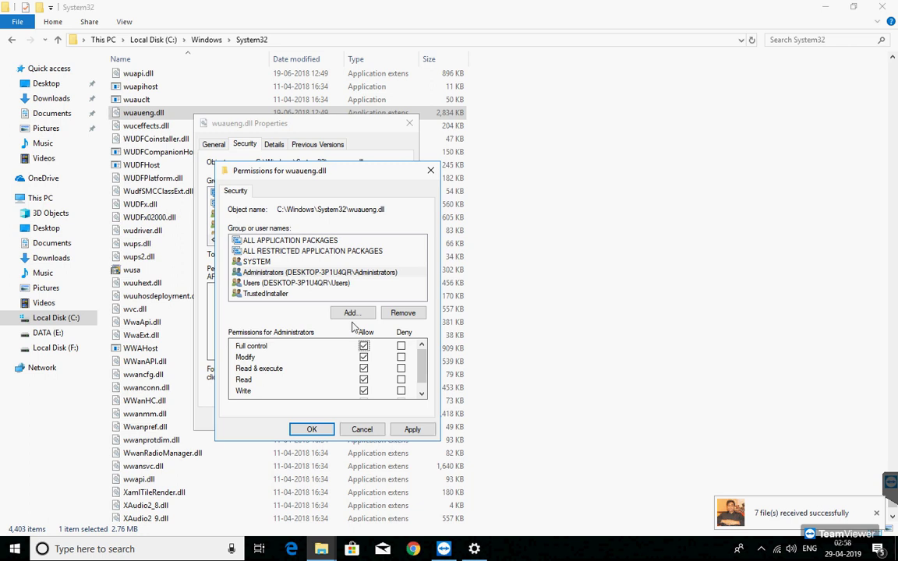
click(327, 283)
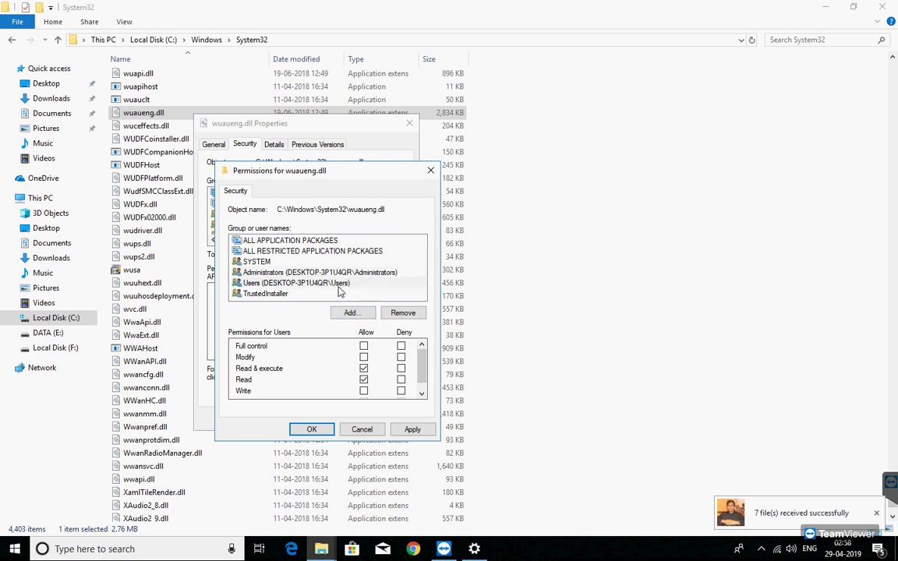
click(364, 346)
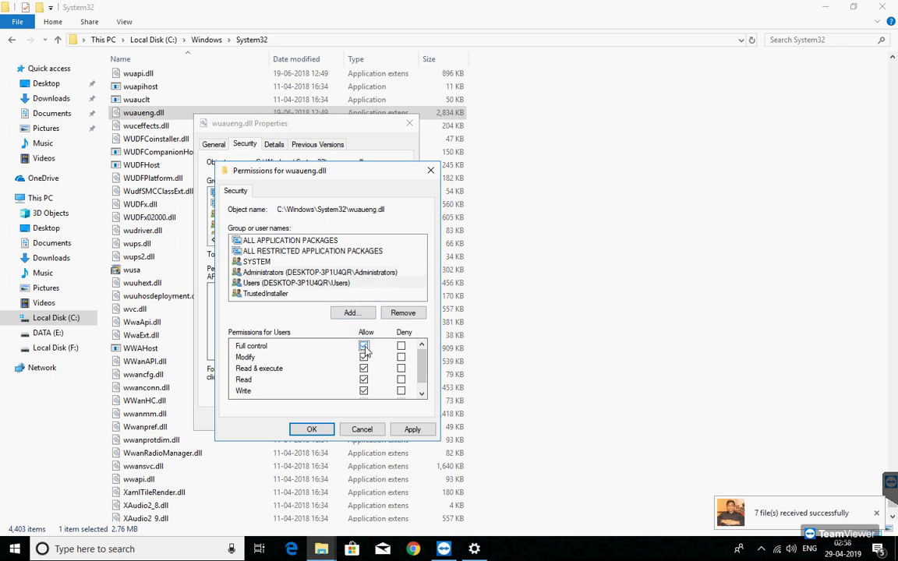
Apply the permission changes, accept the security warning, and close the Permissions window.
click(412, 430)
click(496, 325)
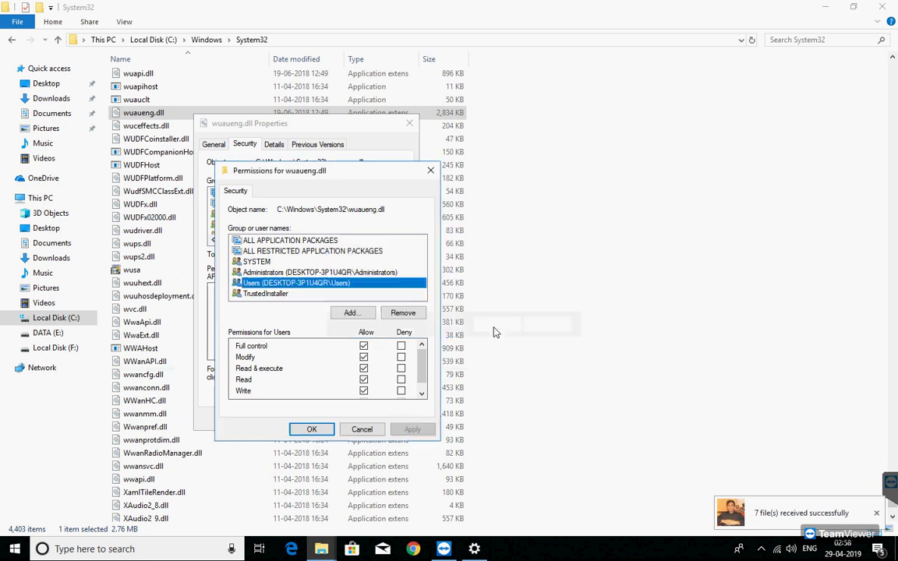
click(326, 430)
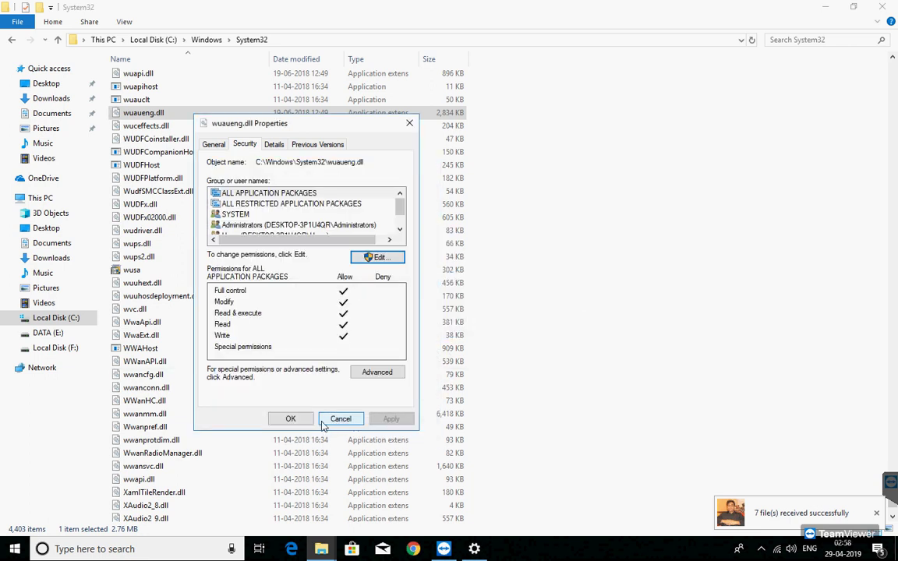
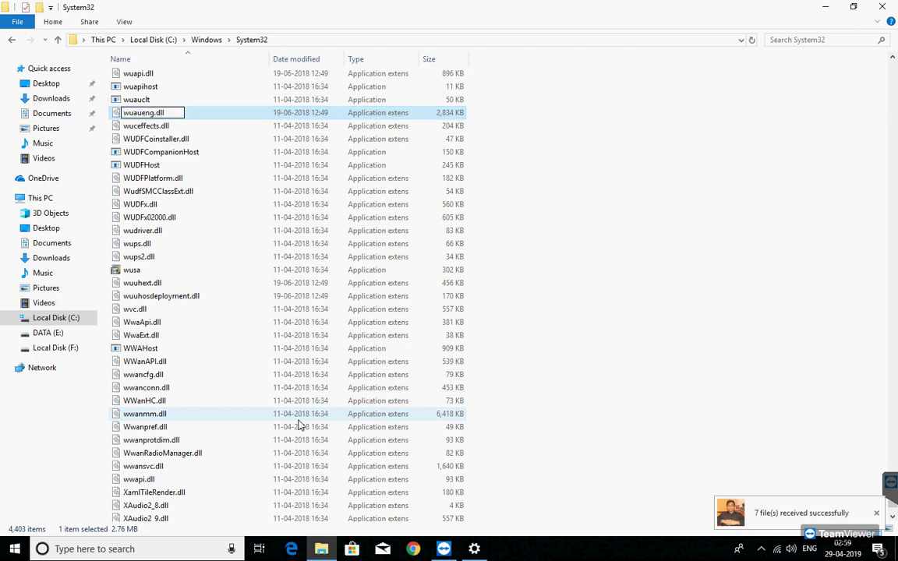
Rename System32's wuaueng.dll to wuaueng.dll.bak with administrator approval and close the folder.
text(bak)
key(Return)
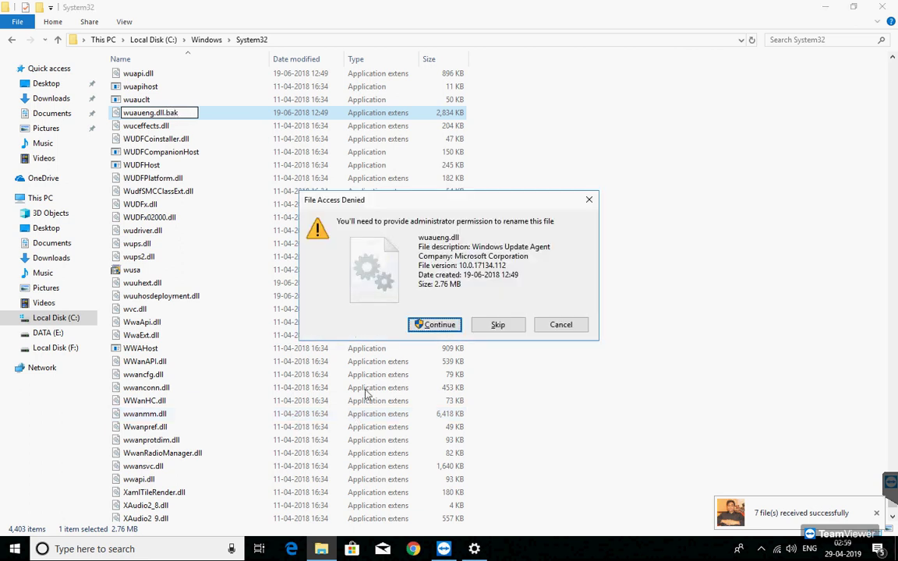
click(442, 326)
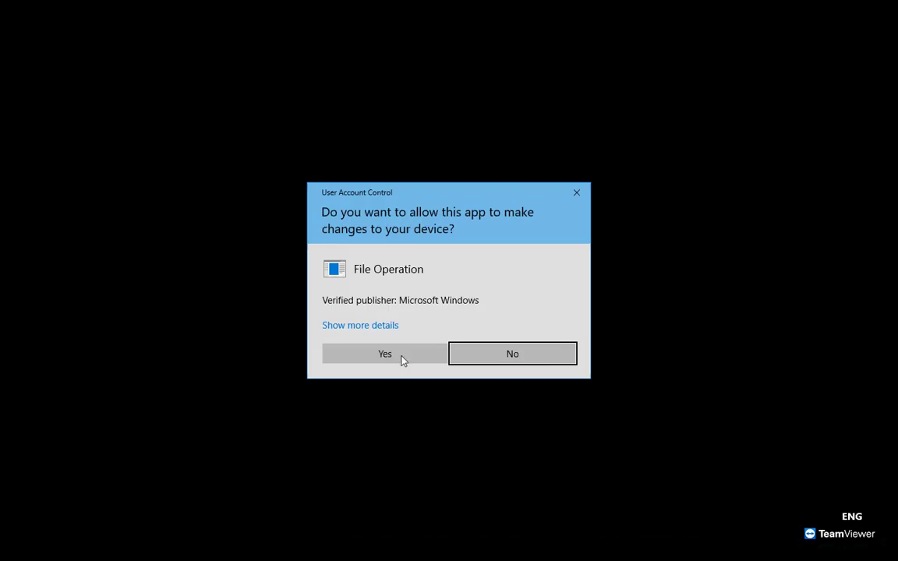
click(385, 354)
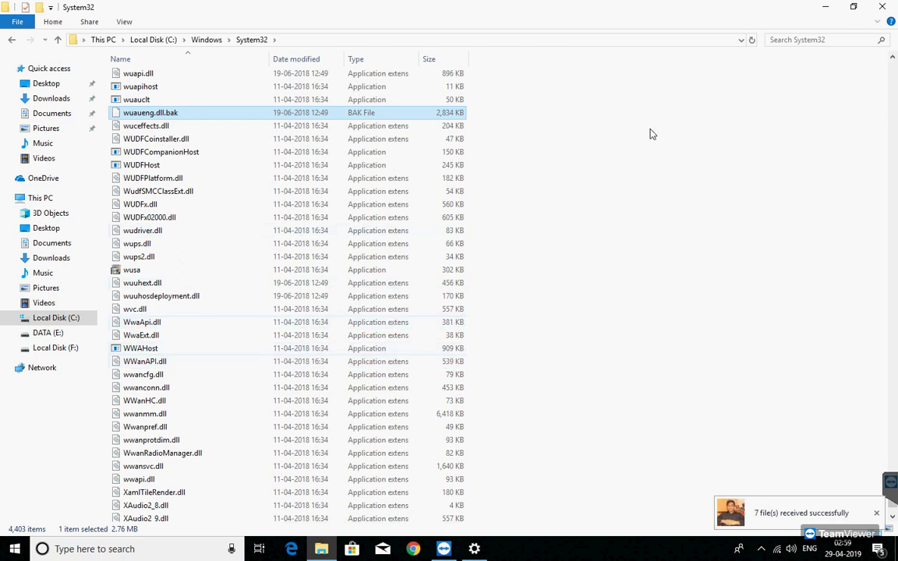
click(879, 9)
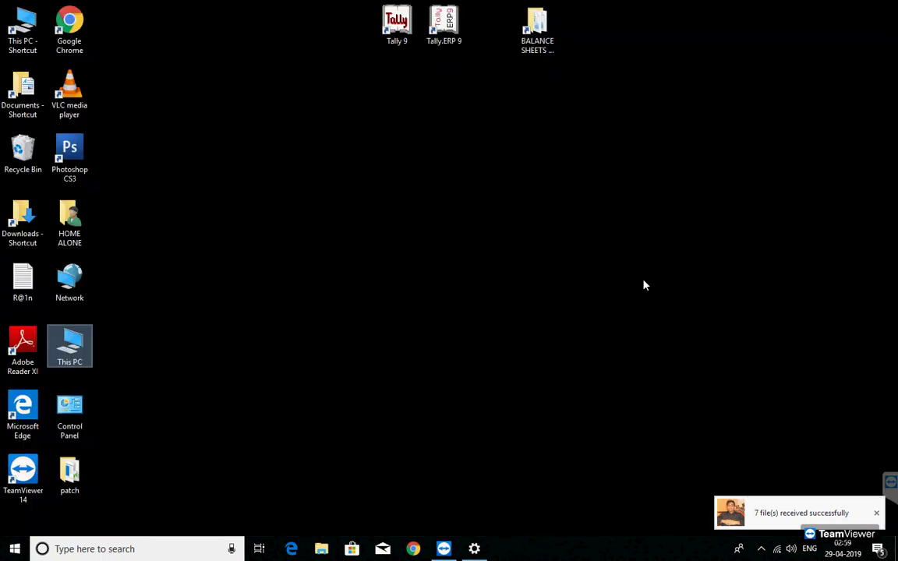
Run the patch folder's install batch file as administrator and close the finished installer.
double_click(70, 471)
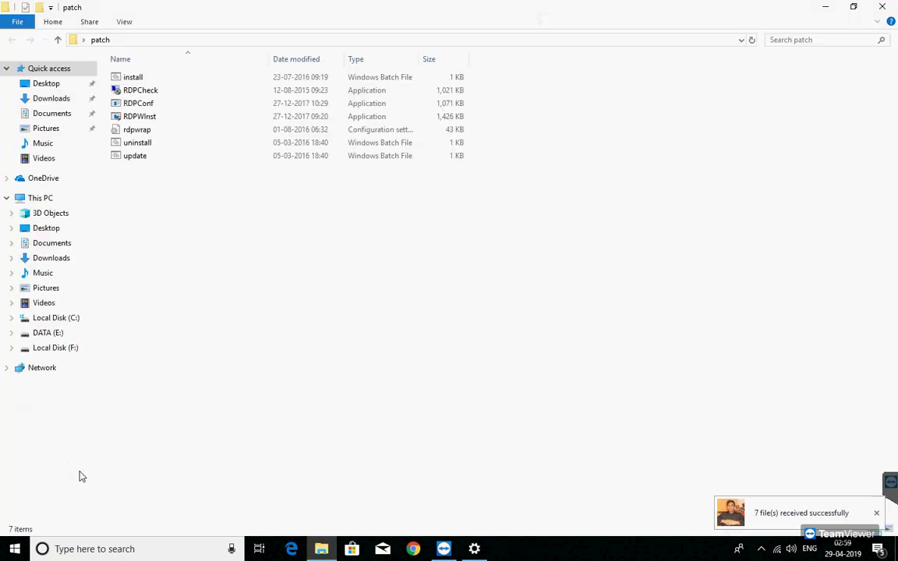
click(132, 77)
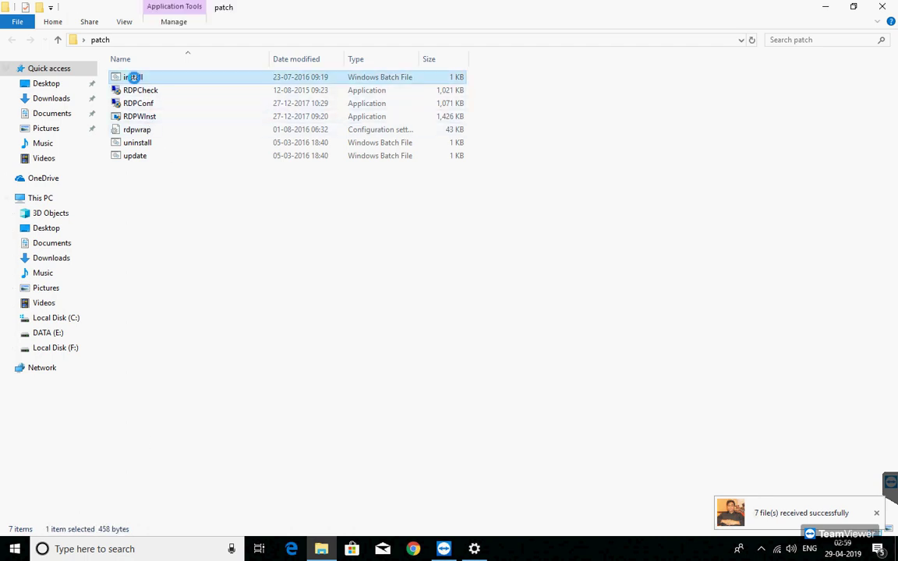
right_click(133, 79)
click(184, 130)
click(388, 352)
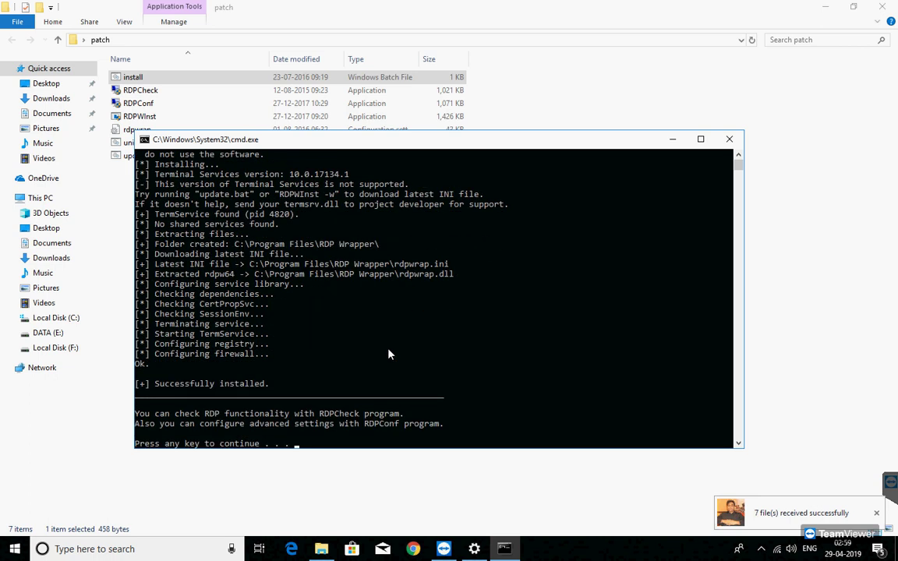
click(727, 138)
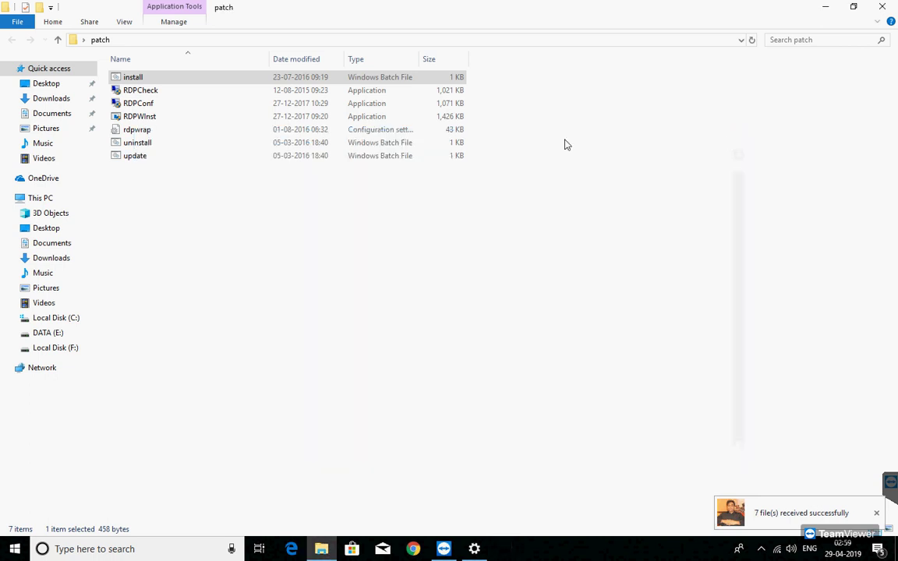
Confirm in RDPConf that RDP Wrapper is listening and fully supported, then close the patch folder.
double_click(147, 104)
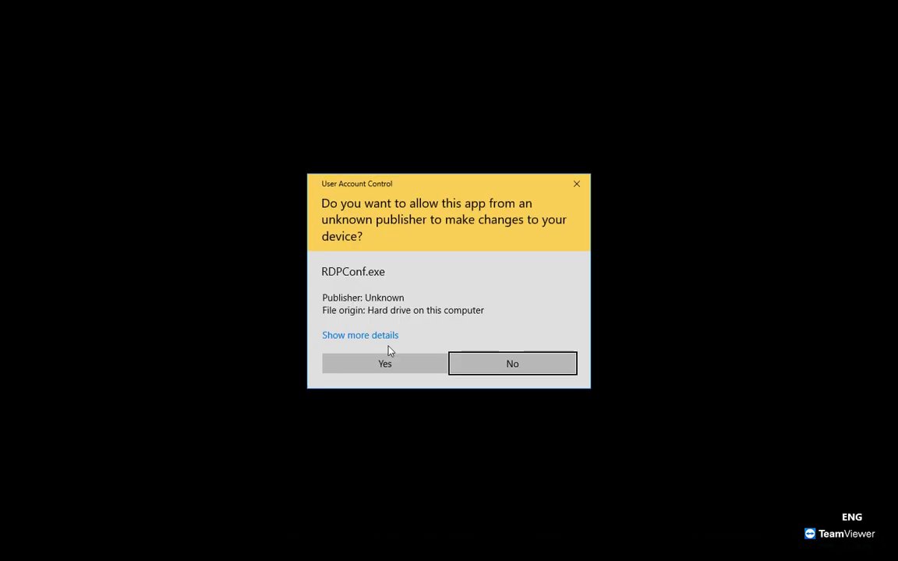
click(389, 360)
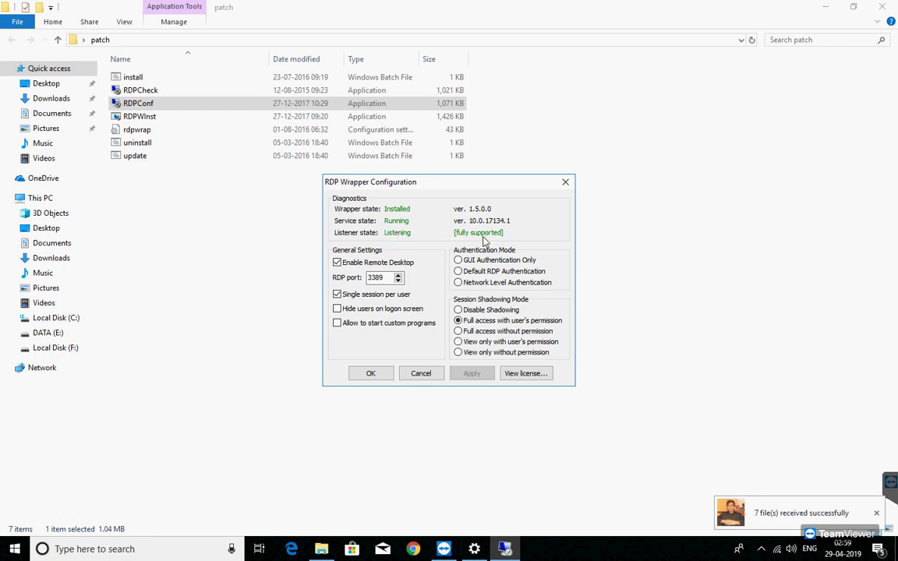
click(377, 374)
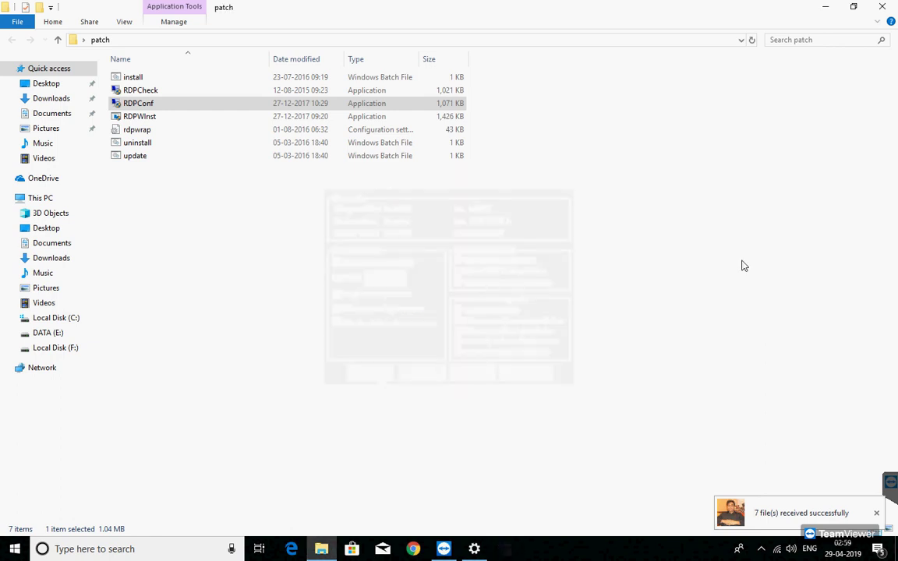
click(881, 9)
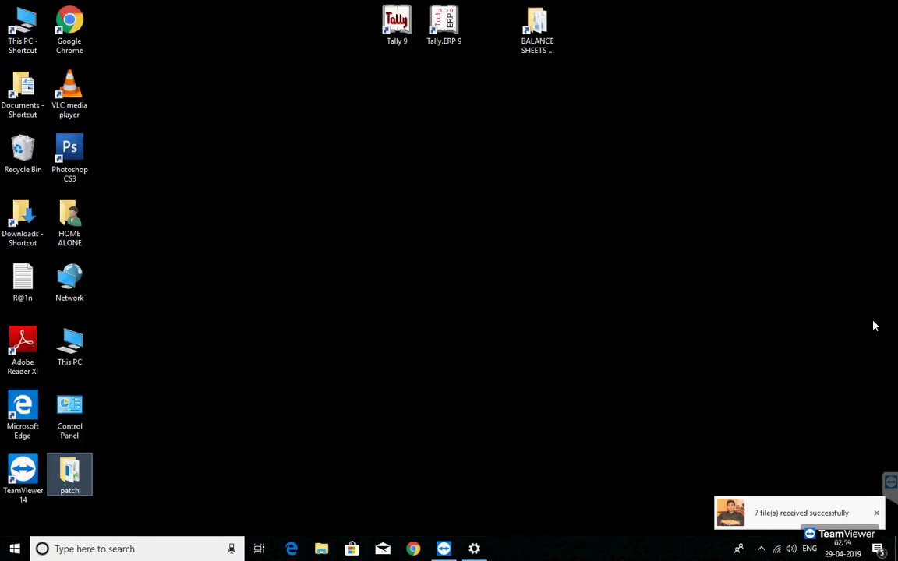
Review the Ethernet adapter's status details showing the autoconfigured 169.254.56.102 address.
right_click(776, 549)
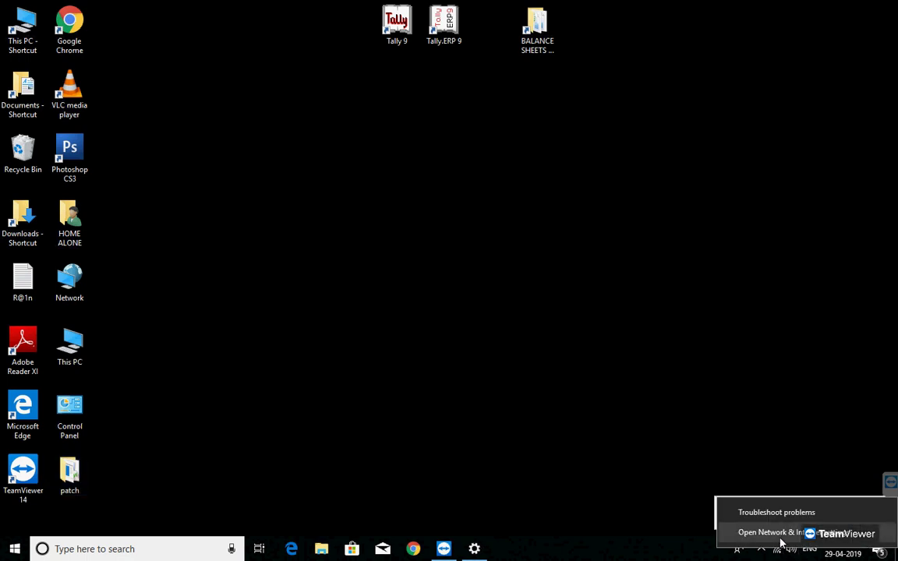
click(780, 536)
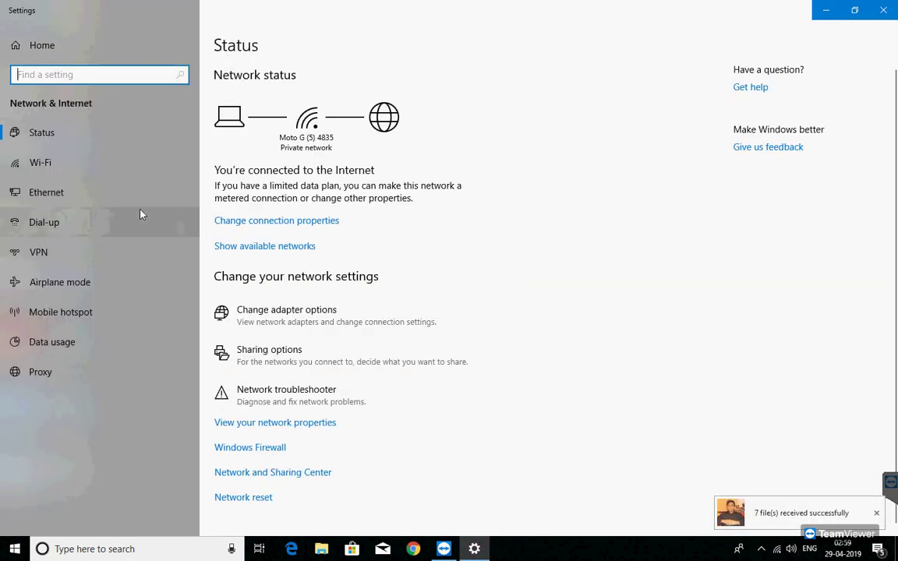
click(43, 192)
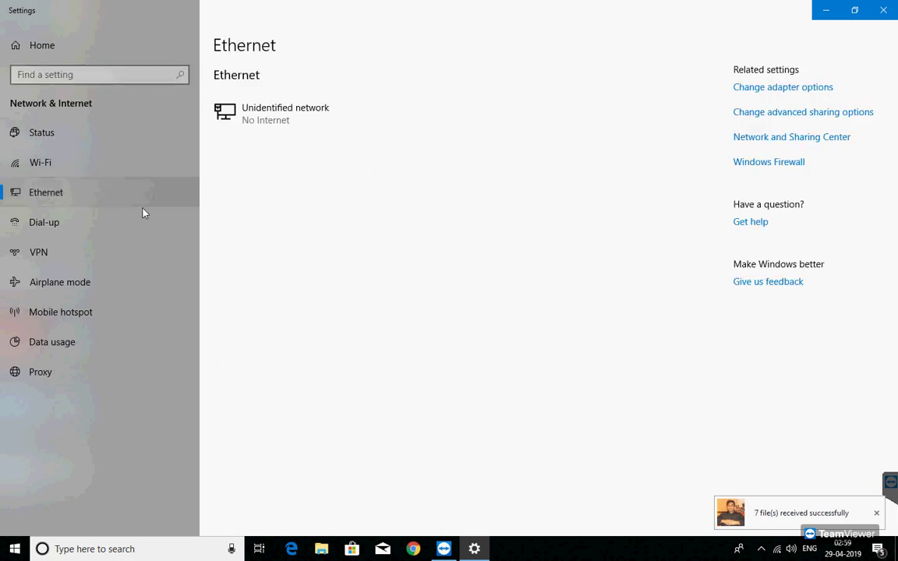
click(768, 87)
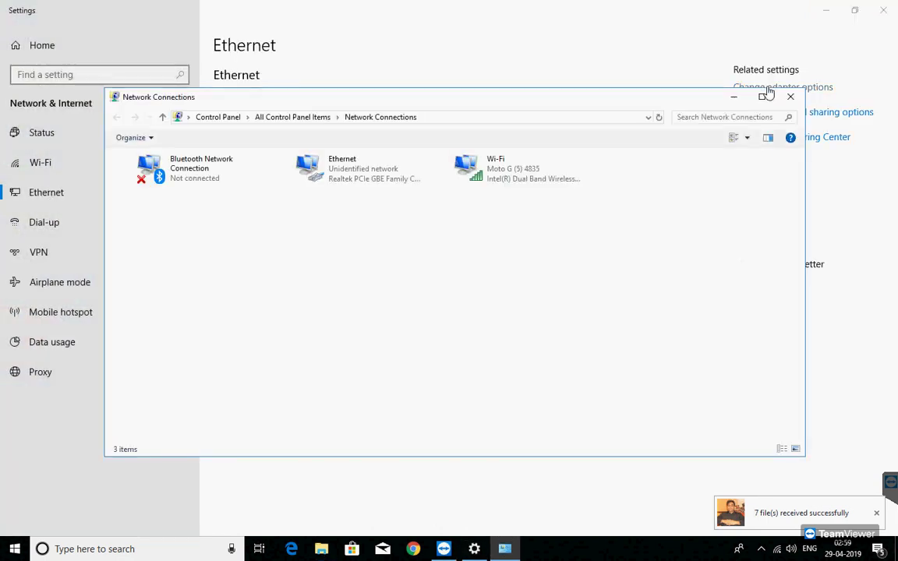
double_click(349, 180)
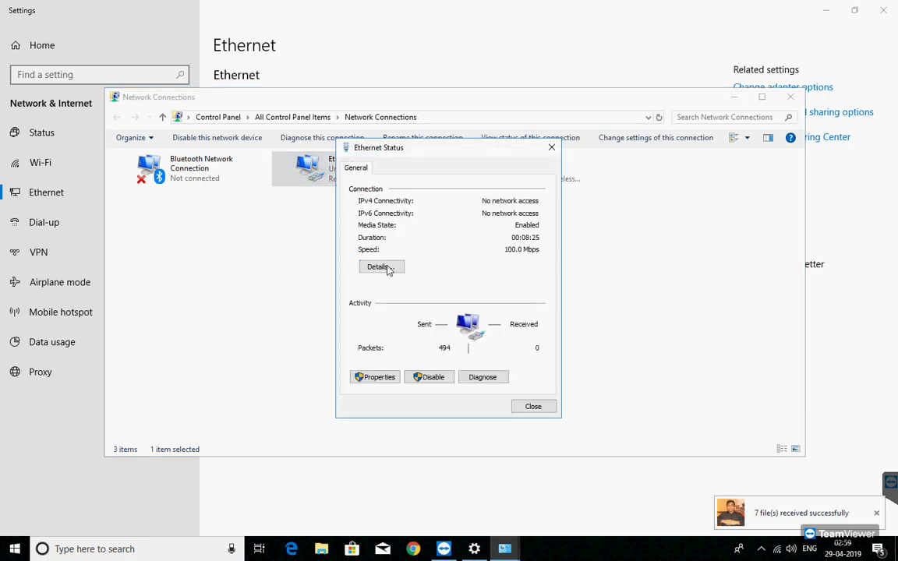
click(381, 268)
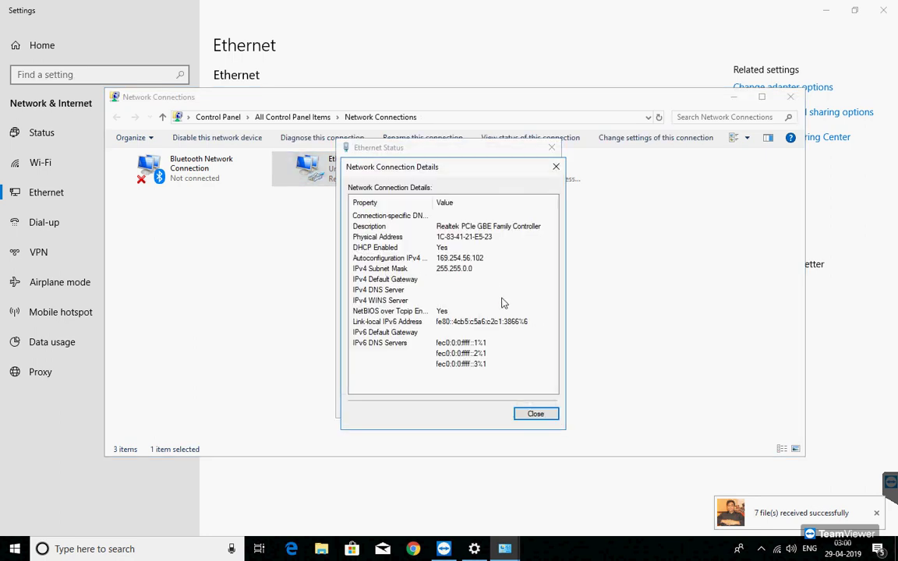
click(535, 413)
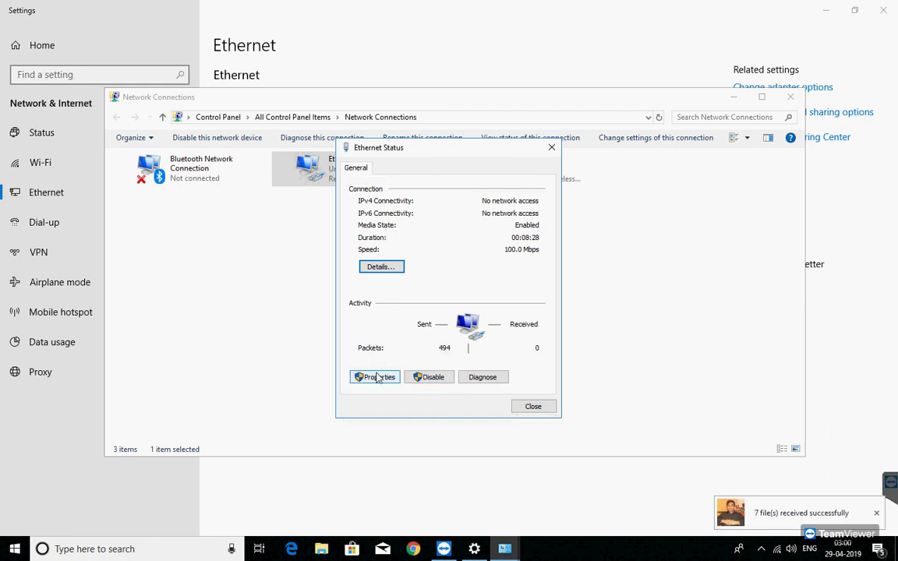
Set Ethernet IPv4 to static address 192.168.1.222 with subnet mask 255.255.255.0.
click(377, 377)
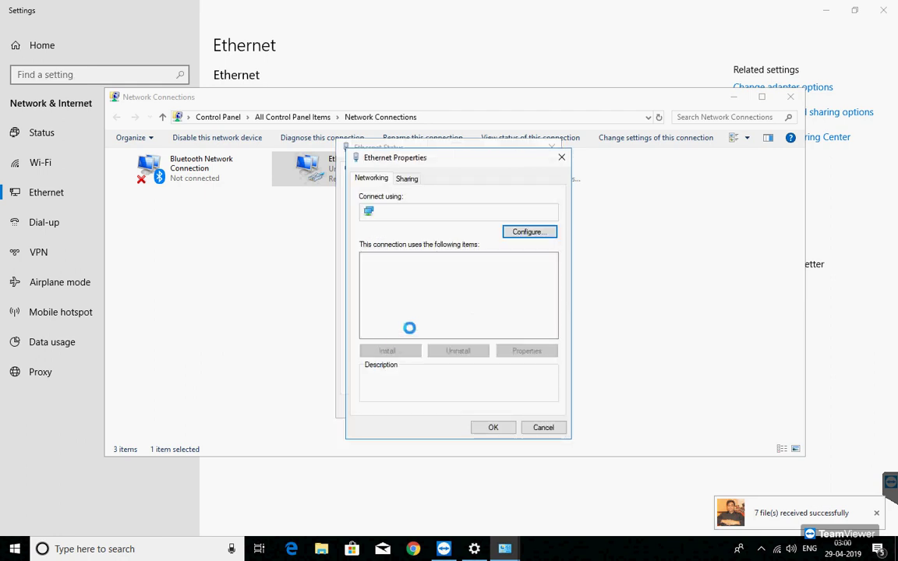
double_click(441, 290)
click(444, 295)
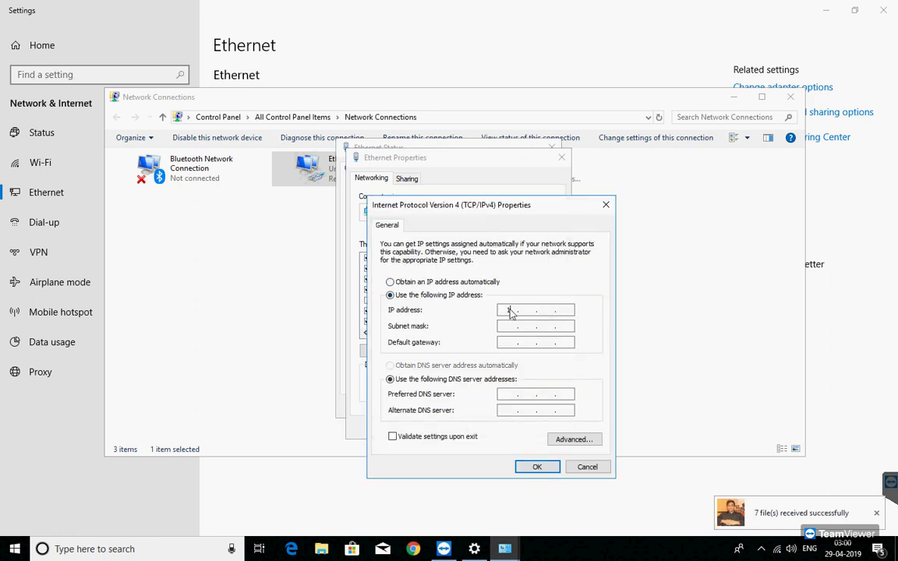
click(511, 311)
text(192 . 168 . 1 . 222)
key(Tab)
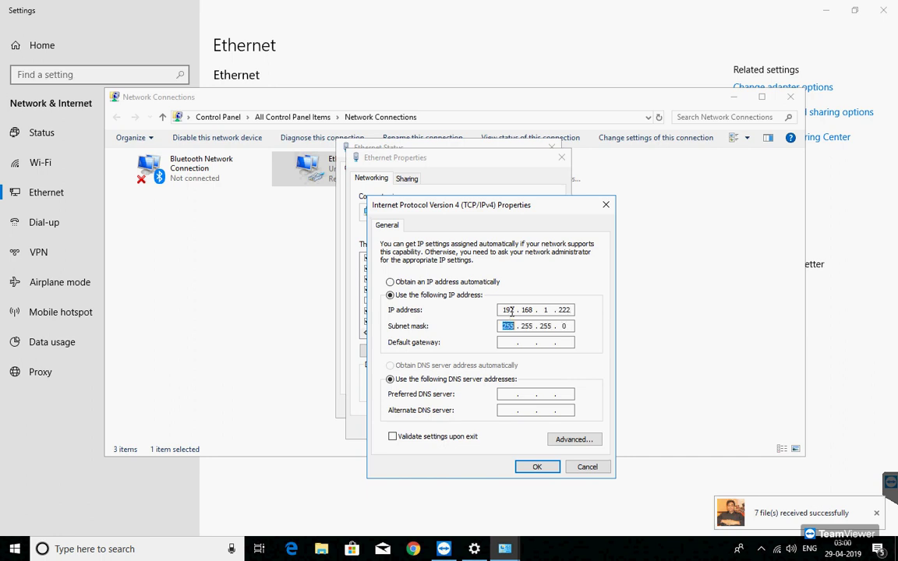
click(536, 466)
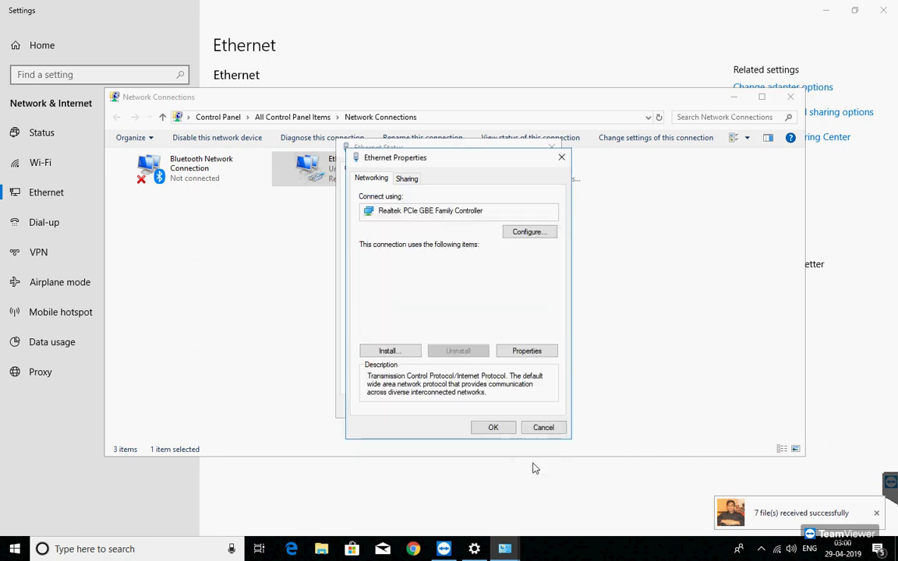
click(494, 427)
Close the Ethernet status, Network Connections and Settings windows.
click(527, 409)
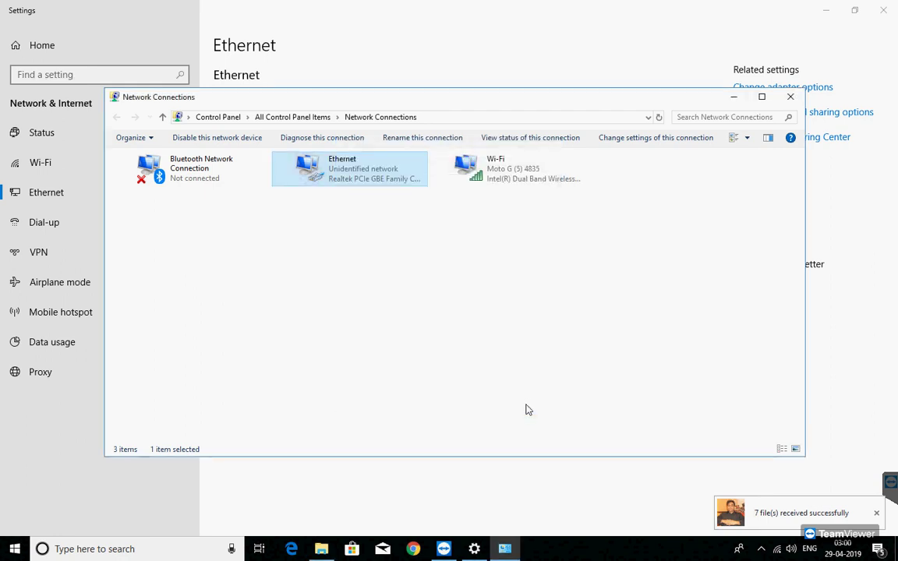
click(791, 99)
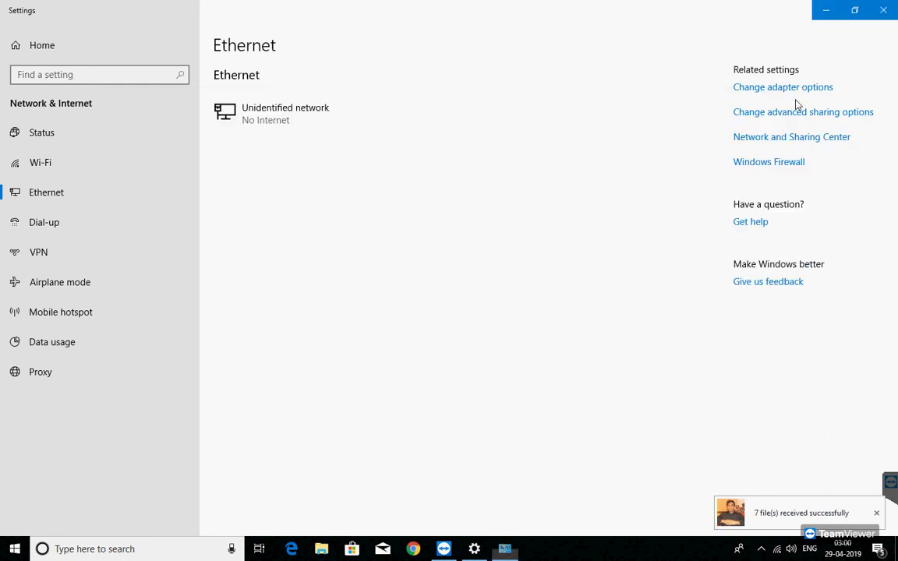
key(alt+F4)
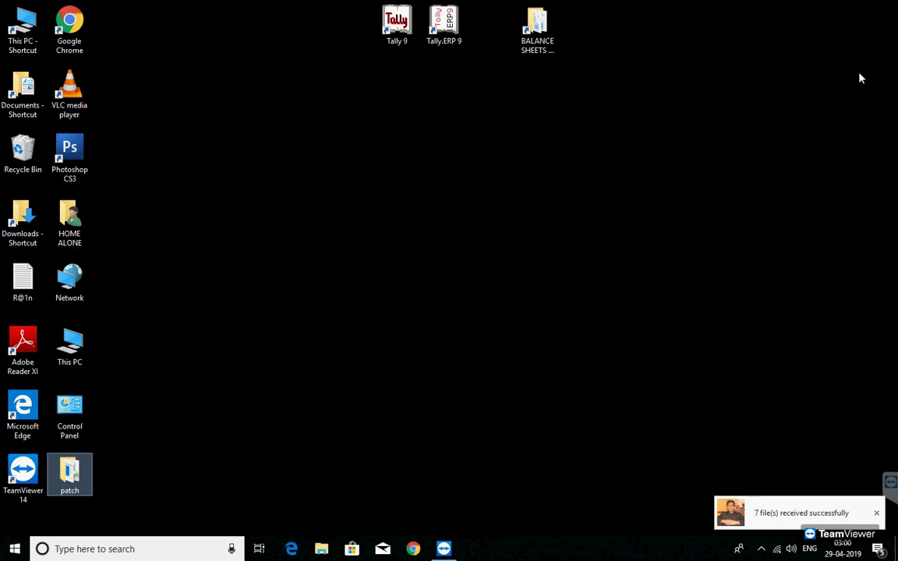